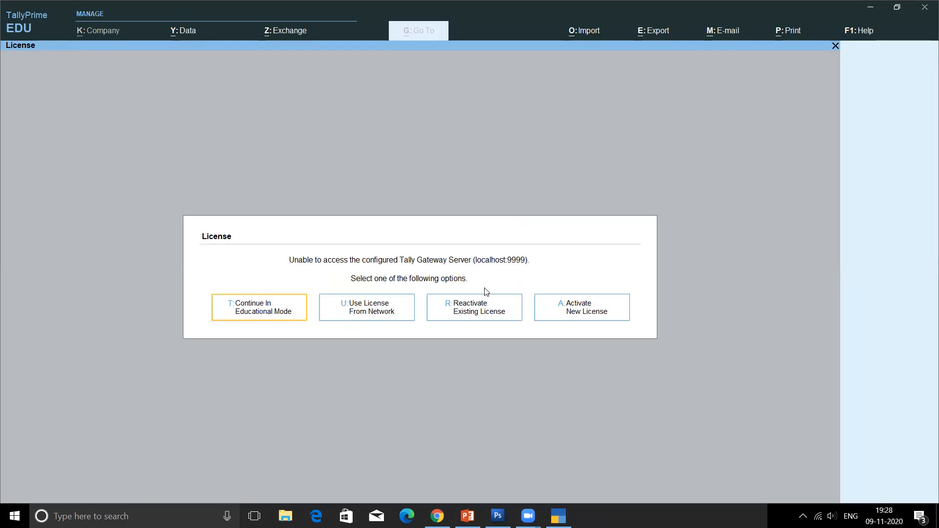
Step: Continue in educational mode and dismiss the company login to reach the company list
click(259, 313)
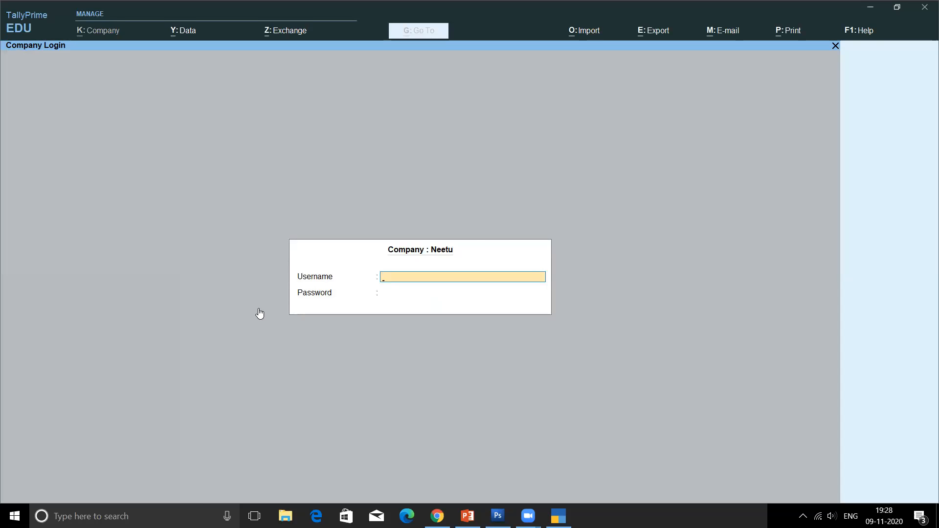
key(Escape)
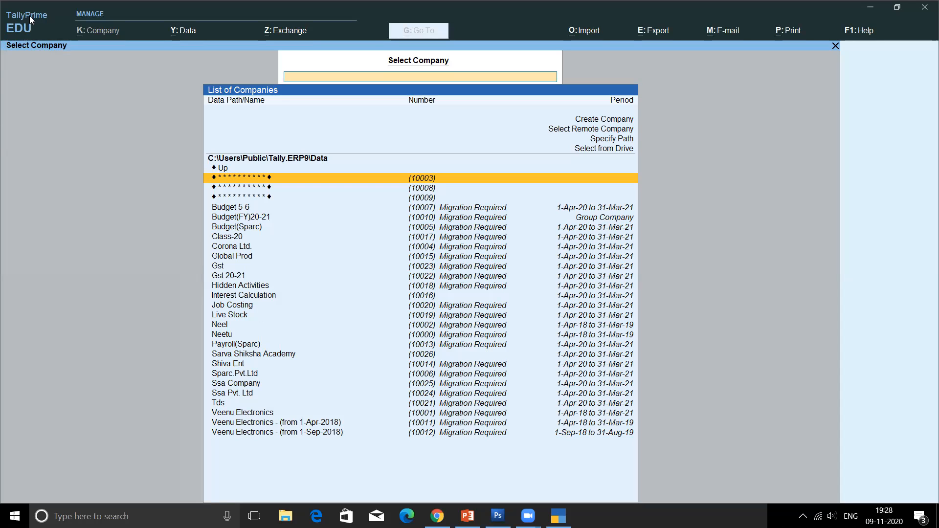
click(475, 473)
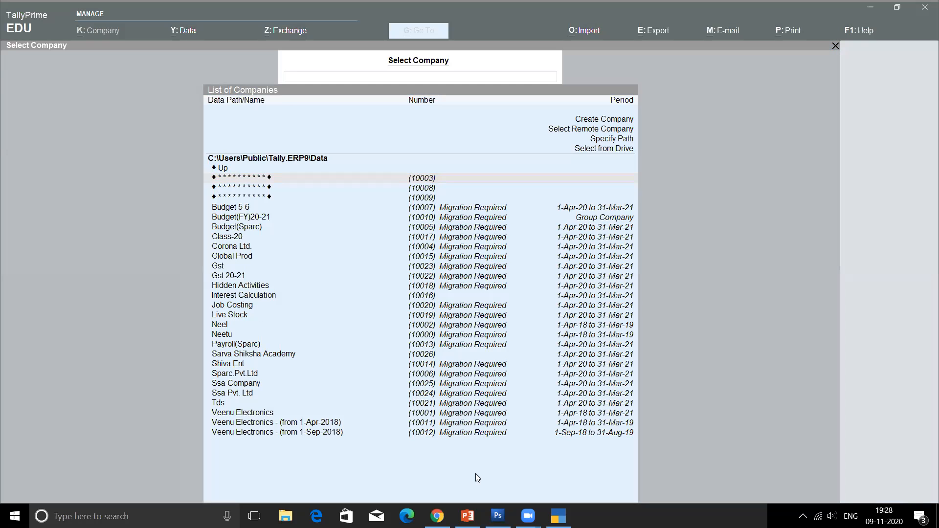
click(38, 49)
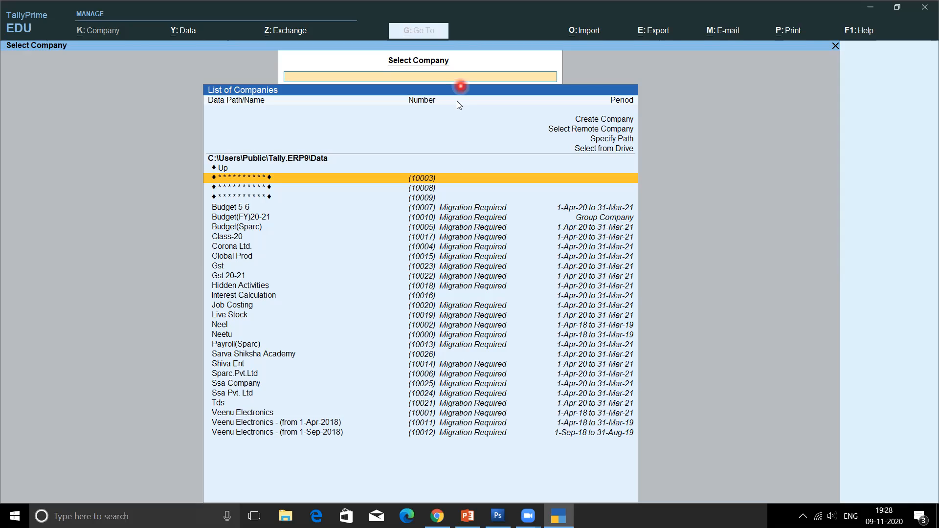
Step: Start creating a new company from the company selection list
click(429, 32)
click(607, 121)
click(607, 119)
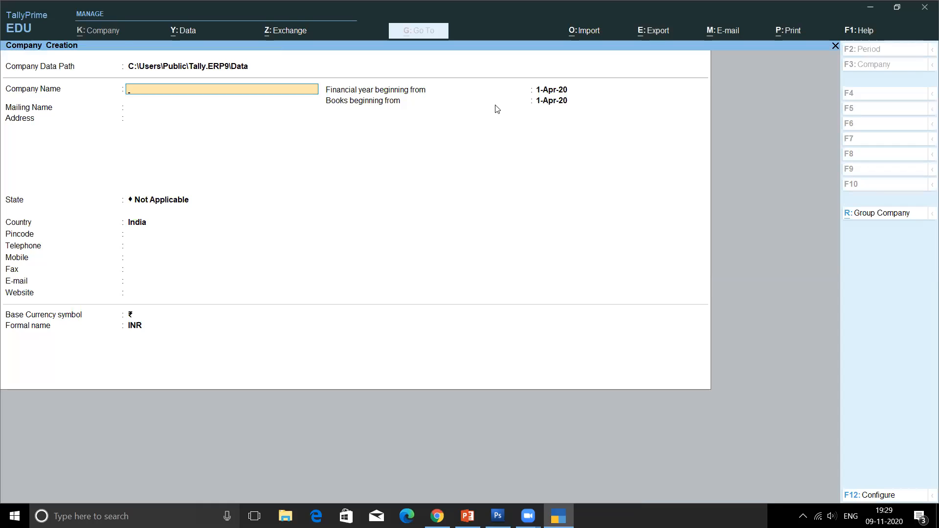
click(495, 105)
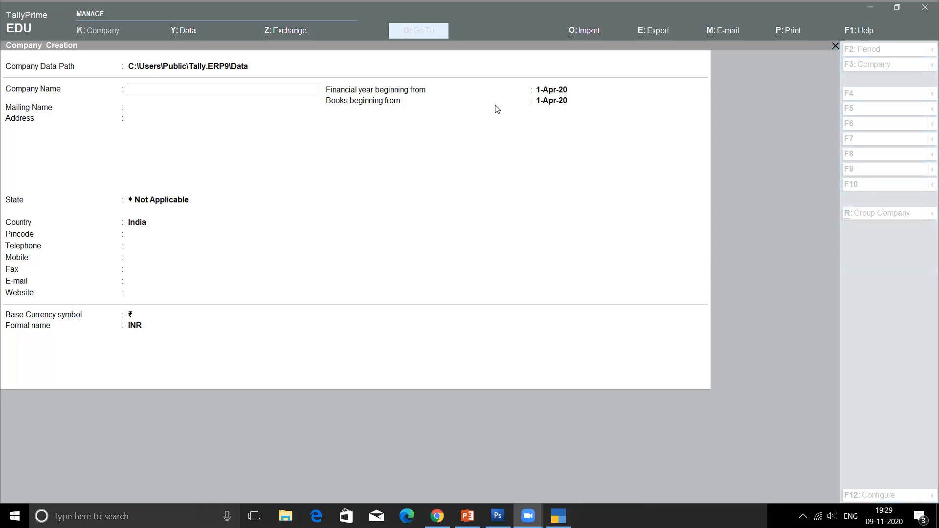
click(50, 69)
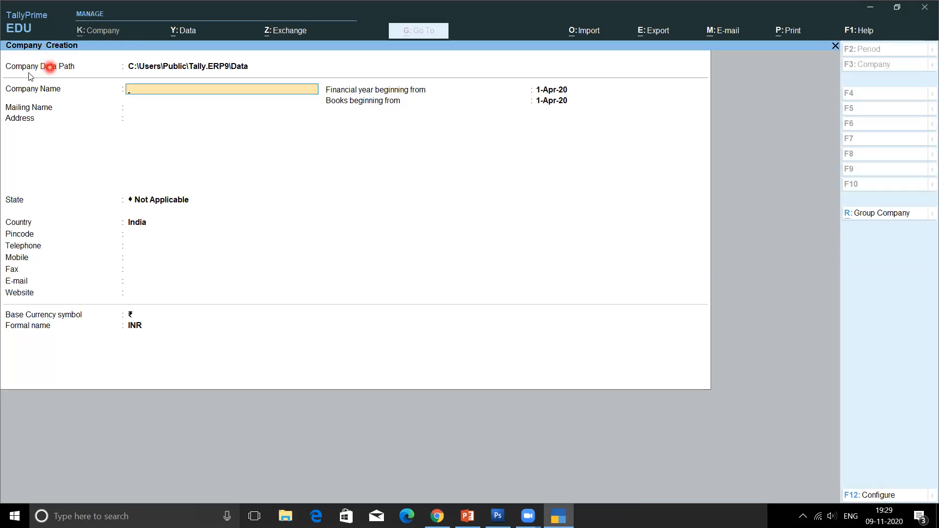
Step: Look through the folder choices for the company data path and keep C:\Users\Public\Tally.ERP9\Data
click(225, 66)
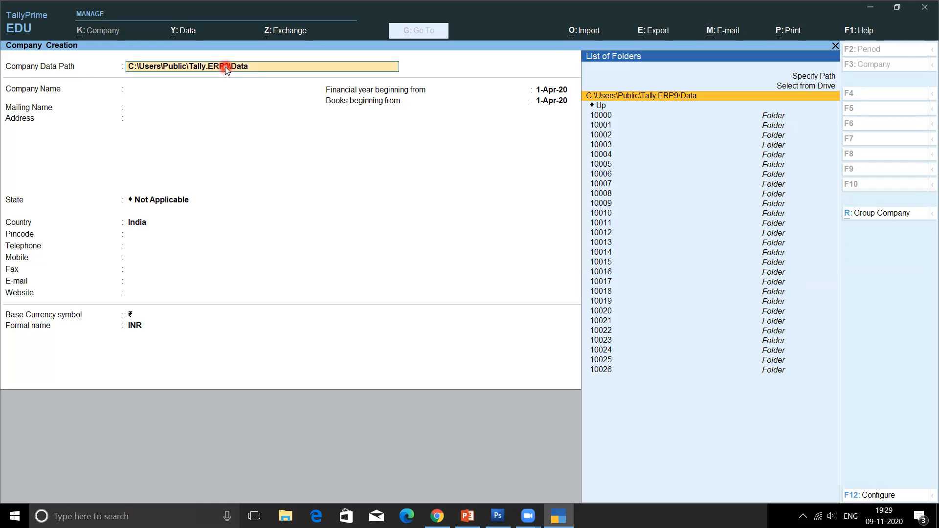
click(820, 86)
click(188, 93)
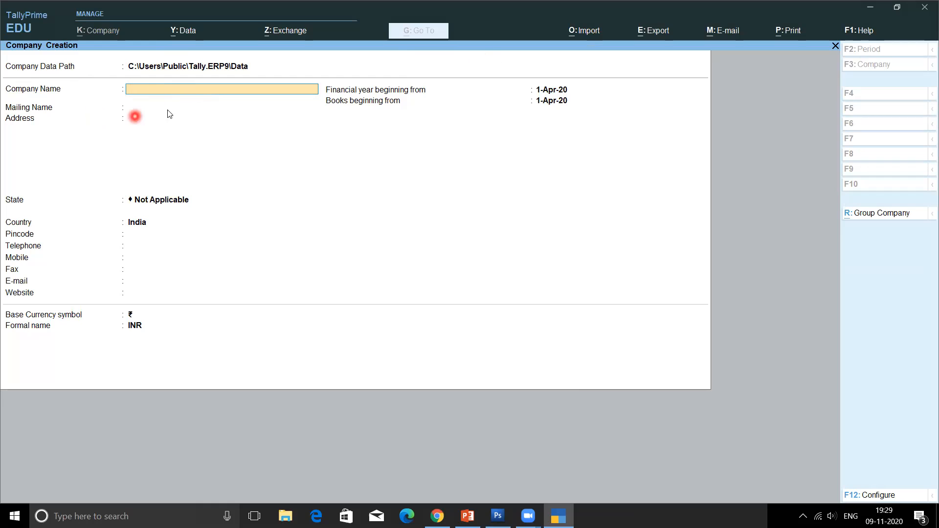
Step: Name the company Ssa and keep the same text as its mailing name
click(146, 132)
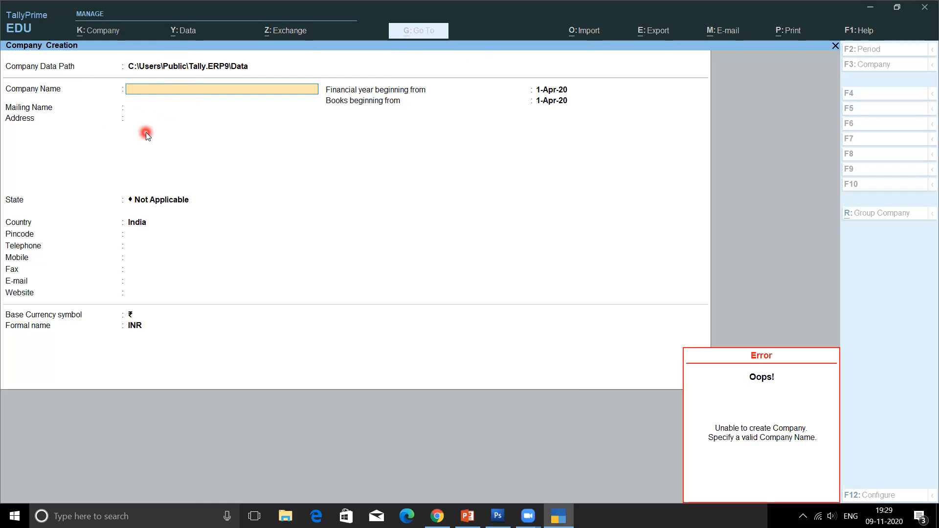
text(Ssa)
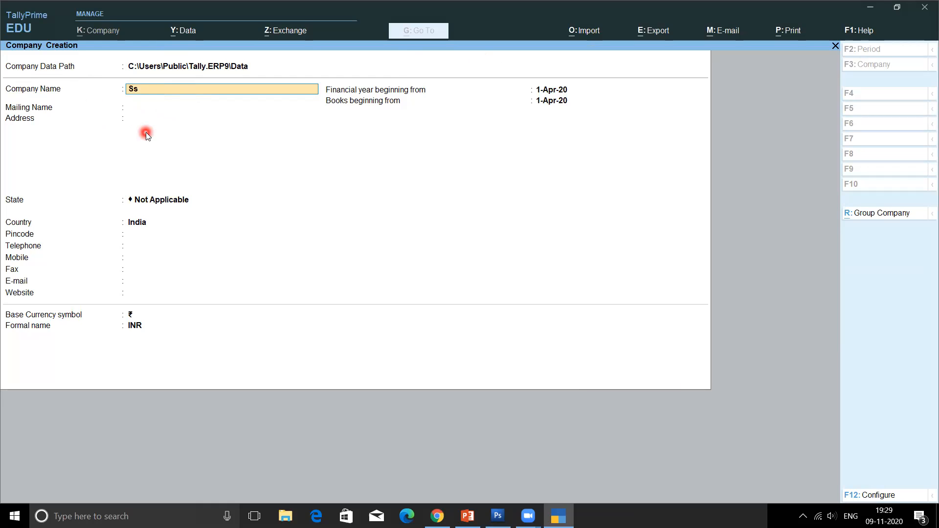
key(Return)
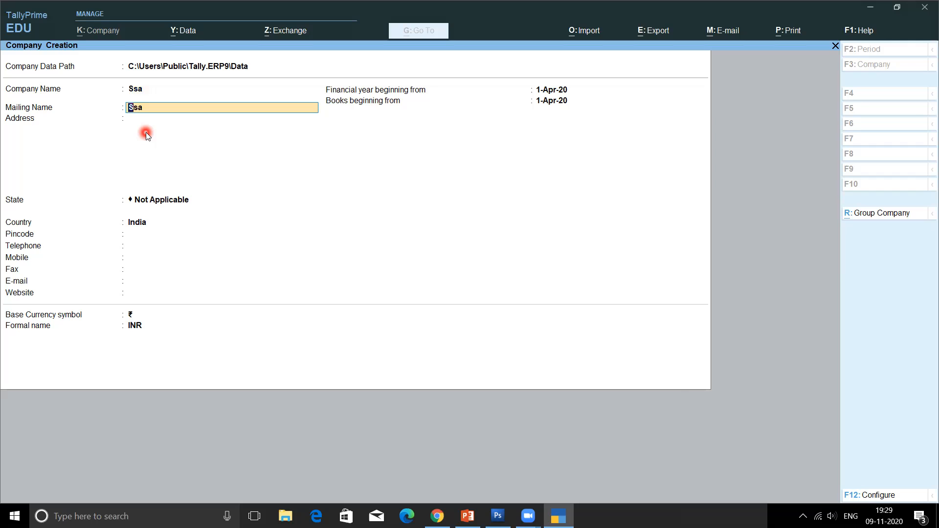
key(Return)
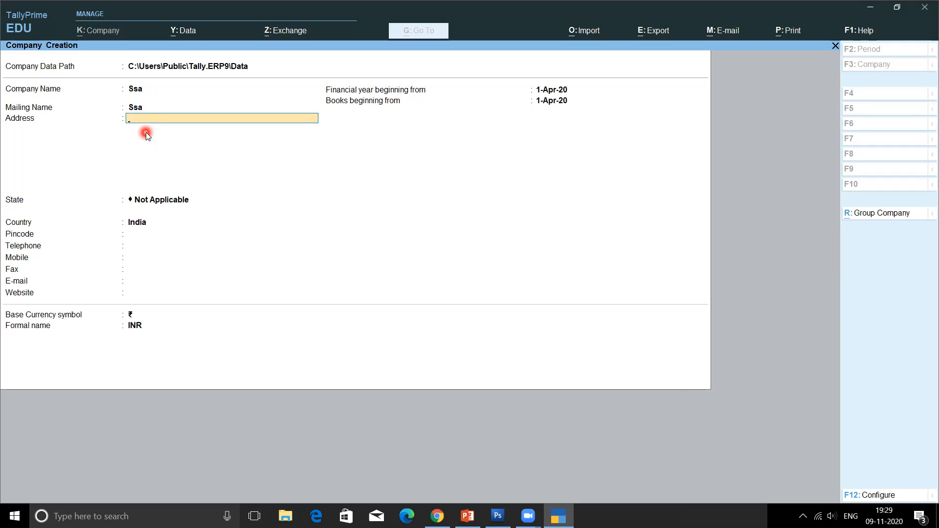
key(BackSpace)
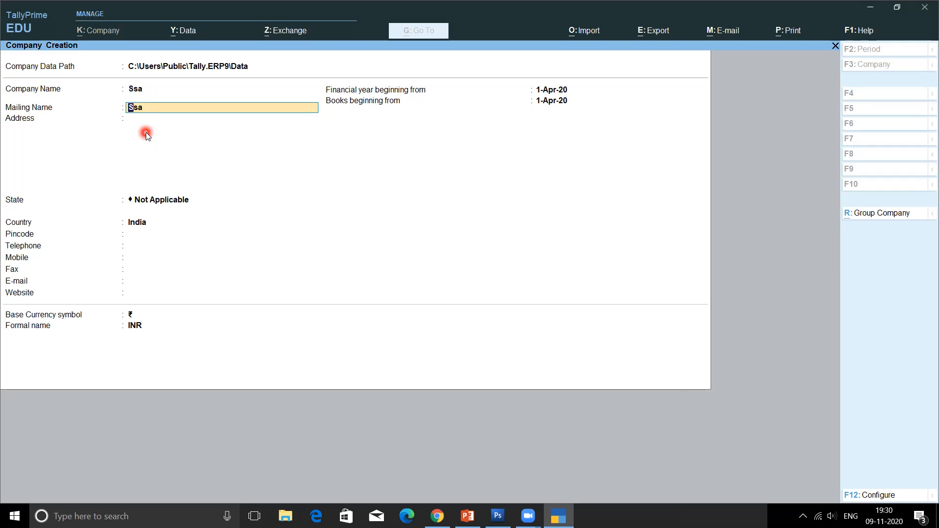
Step: Enter the company's address and set its state to Delhi
key(Return)
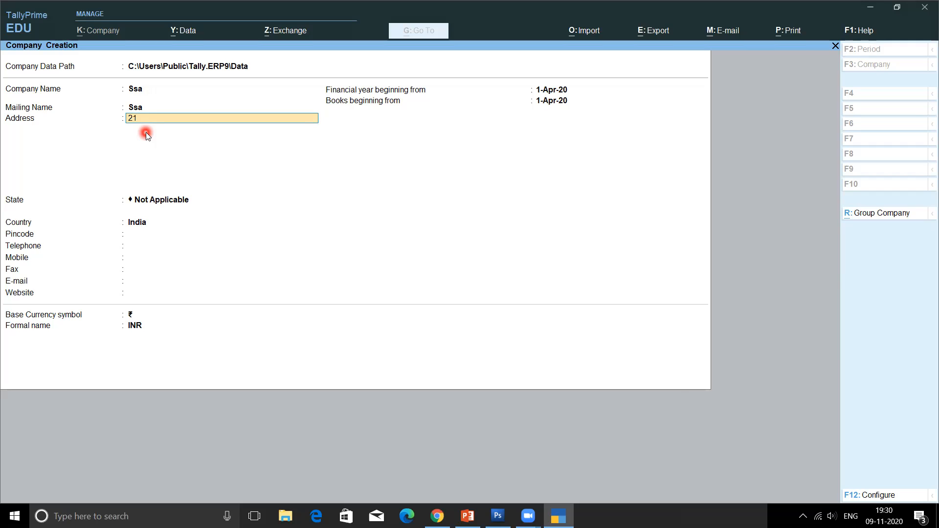
key(Return)
key(Return)
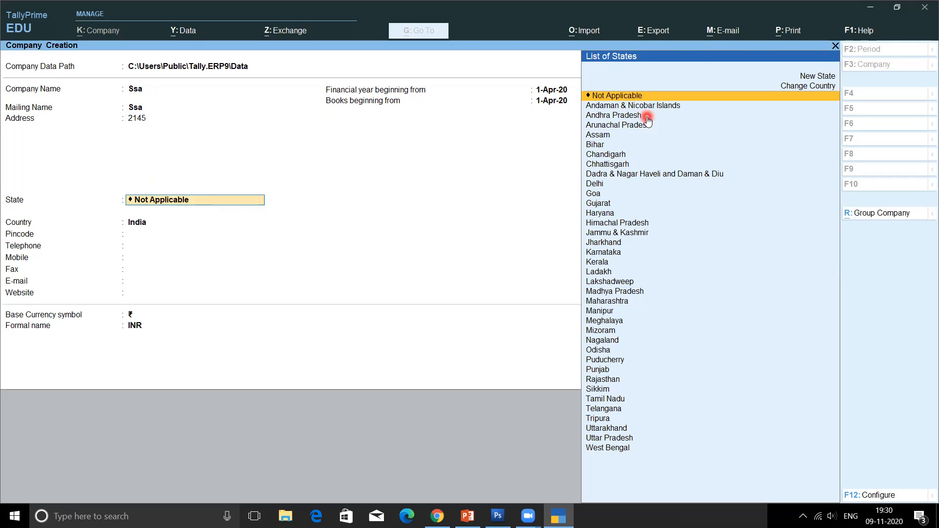
text(De)
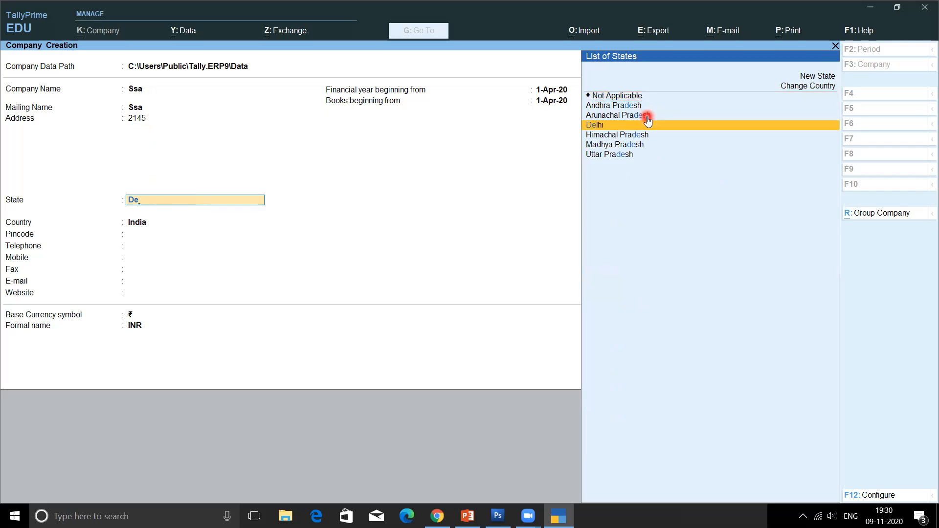
key(Return)
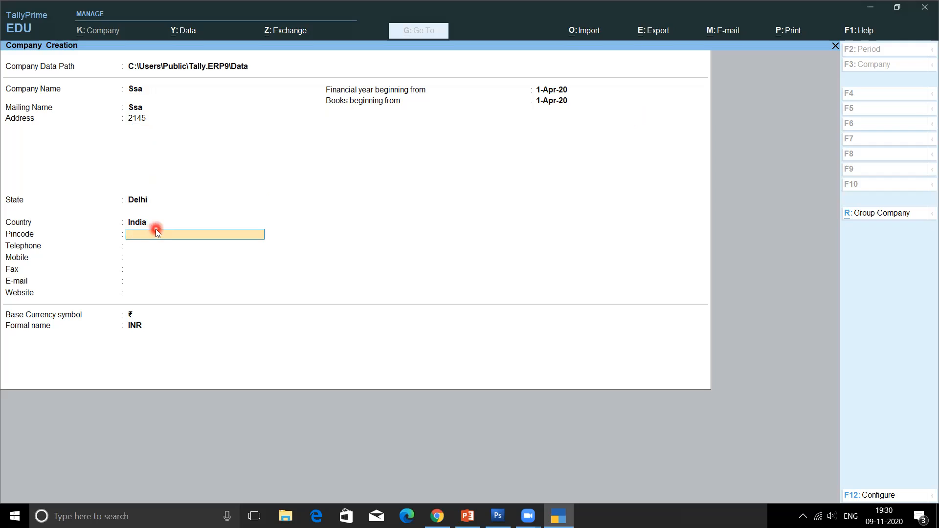
Step: Leave the company's pincode, telephone, mobile, fax, e-mail and website blank
key(Return)
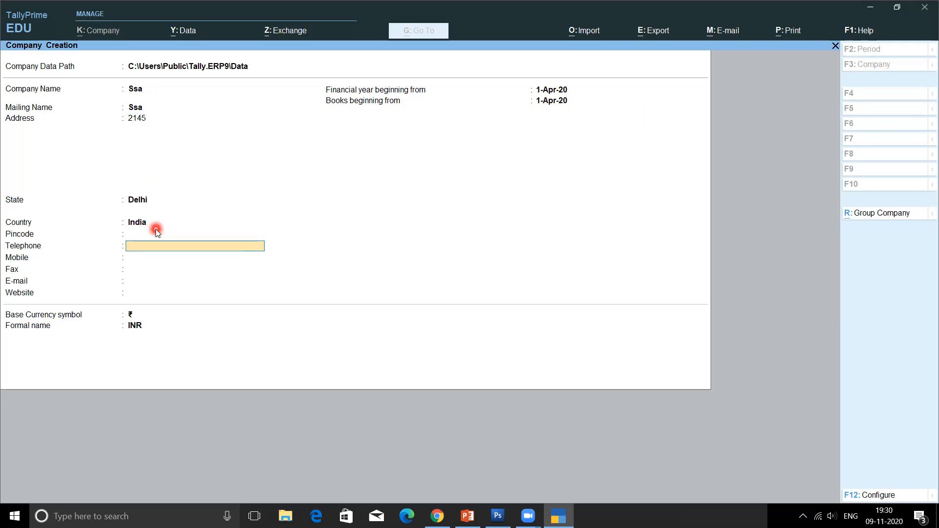
key(Return)
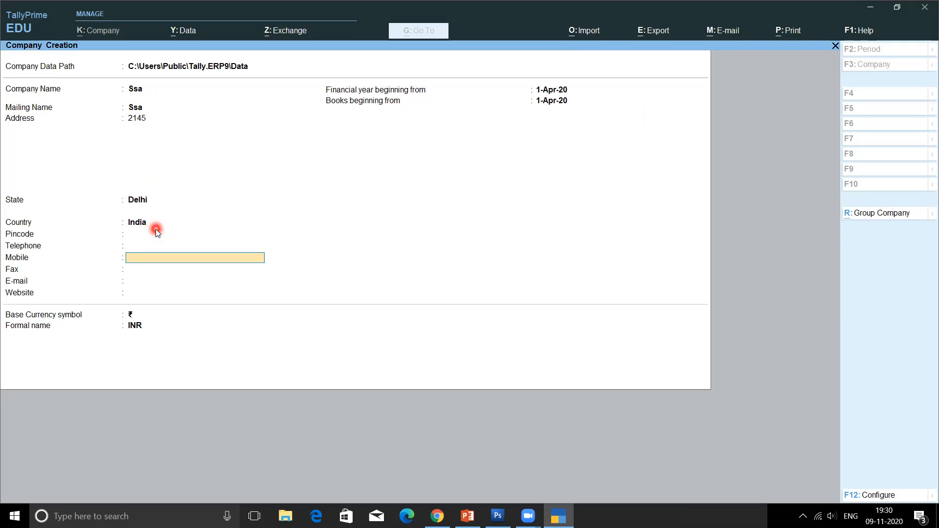
key(Return)
key(Return)
key(Return)
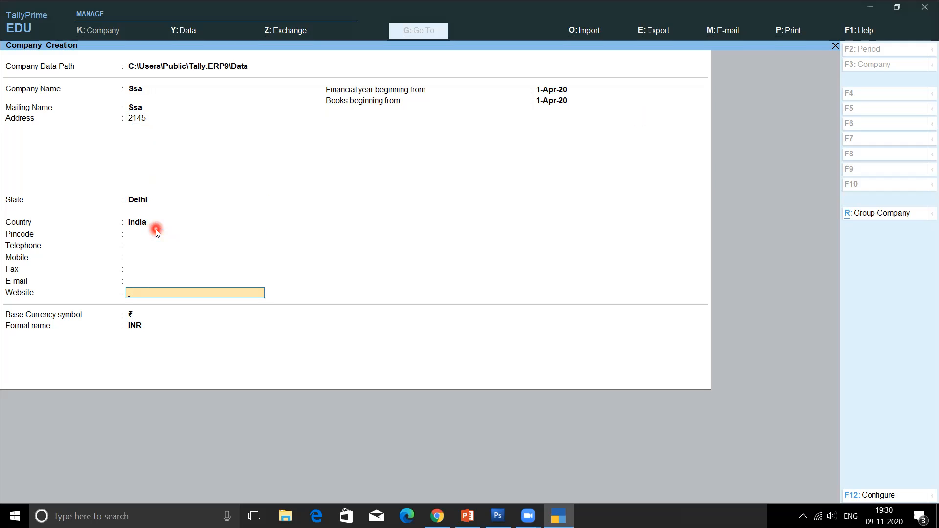
key(Return)
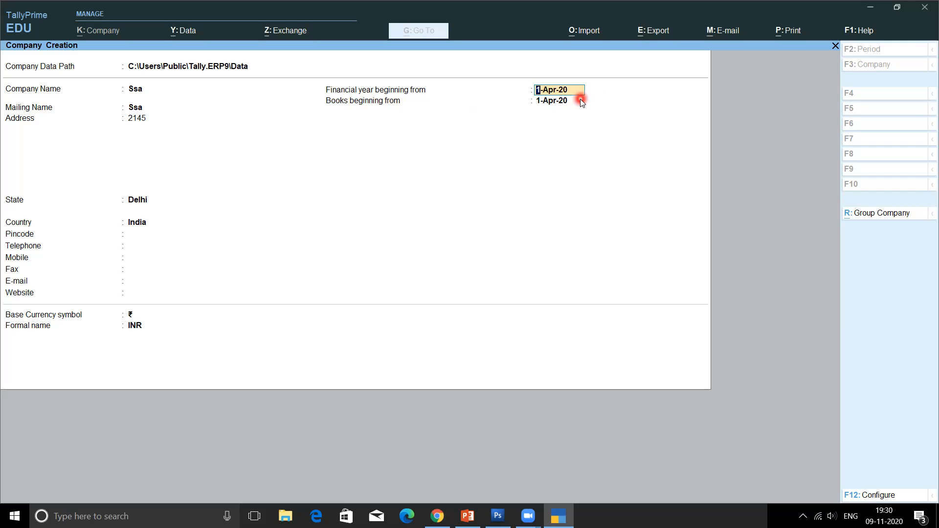
Step: Keep 1-Apr-20 as the financial year and books start dates, with ₹ and INR as the base currency
key(Return)
key(Return)
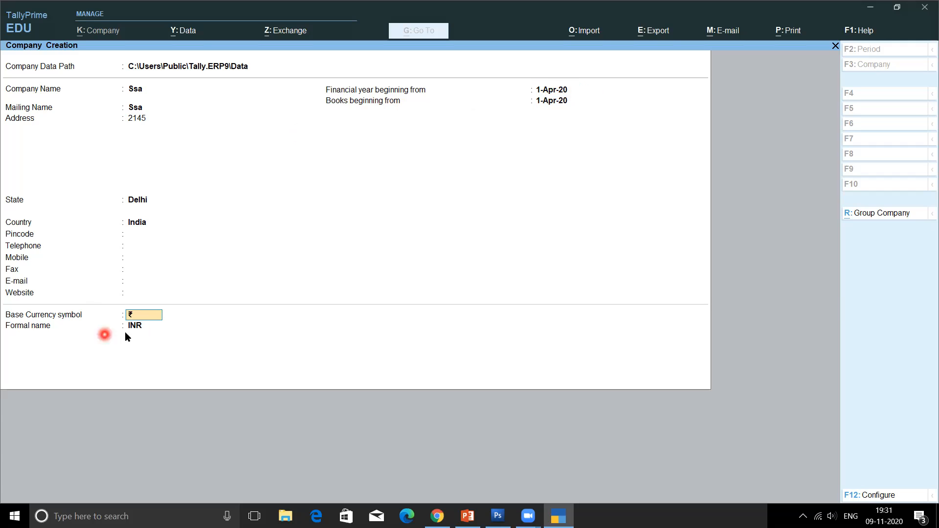
click(146, 332)
key(Return)
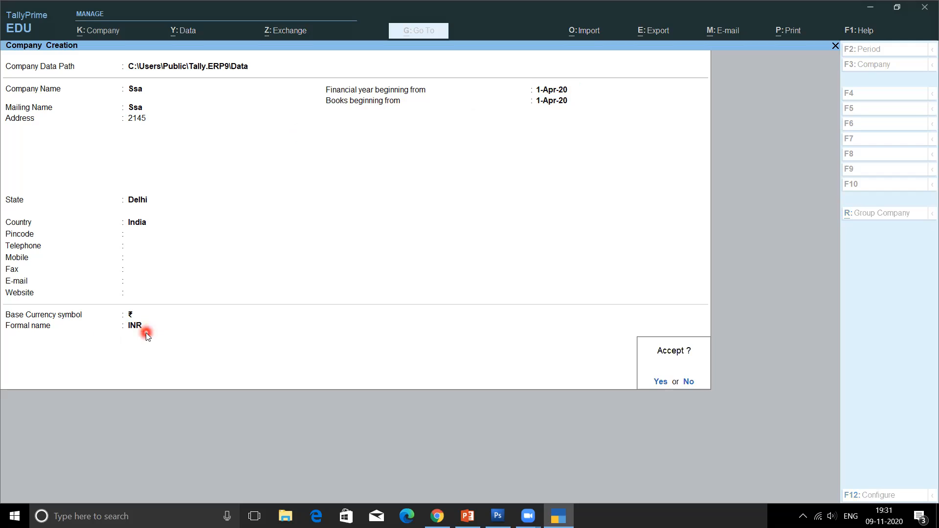
Step: Configure the company creation form to offer the TallyVault password option and additional base currency details
key(Escape)
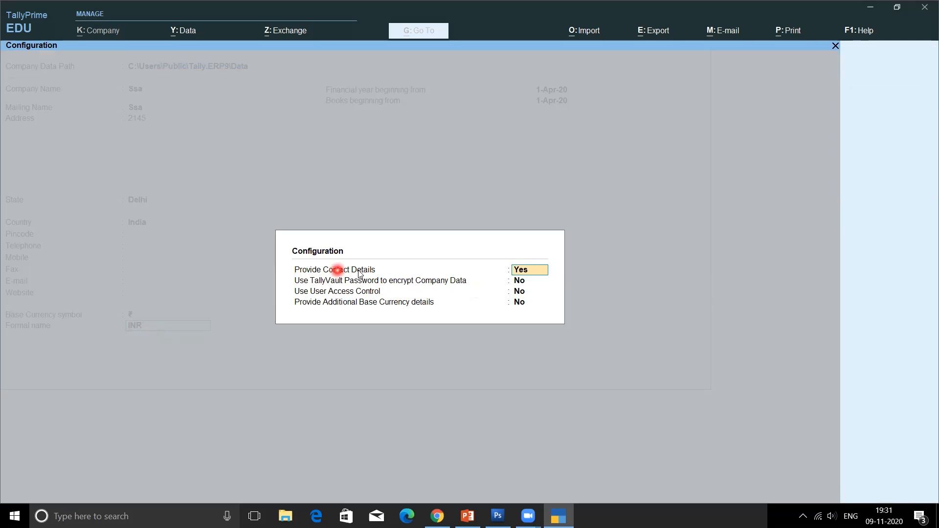
click(439, 283)
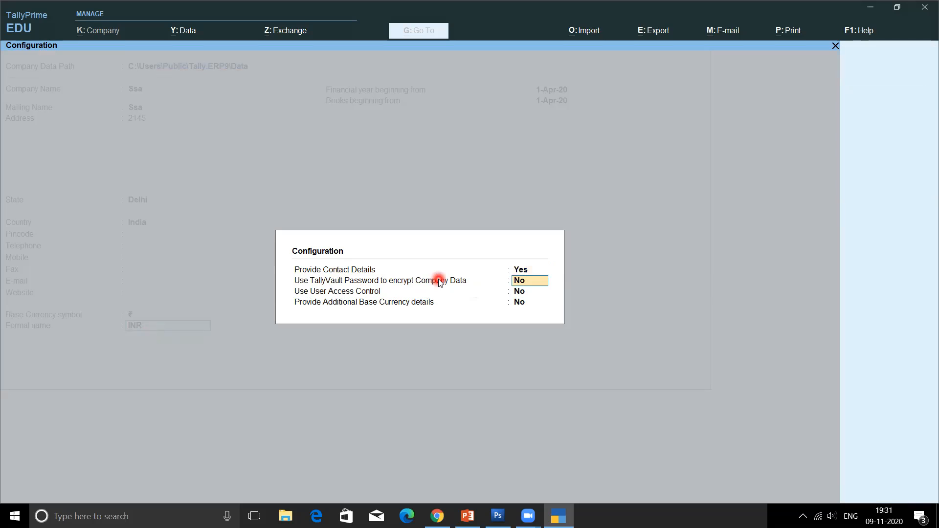
text(y)
click(506, 292)
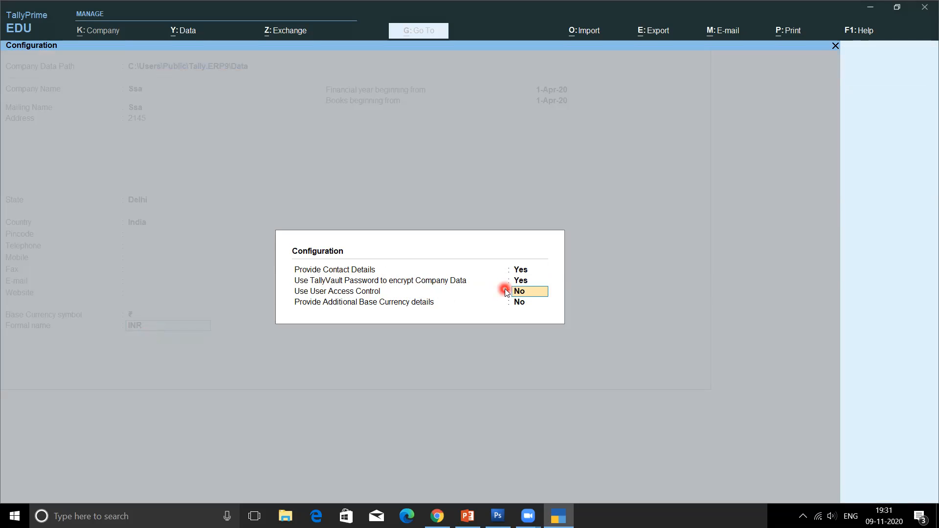
key(Return)
key(Return)
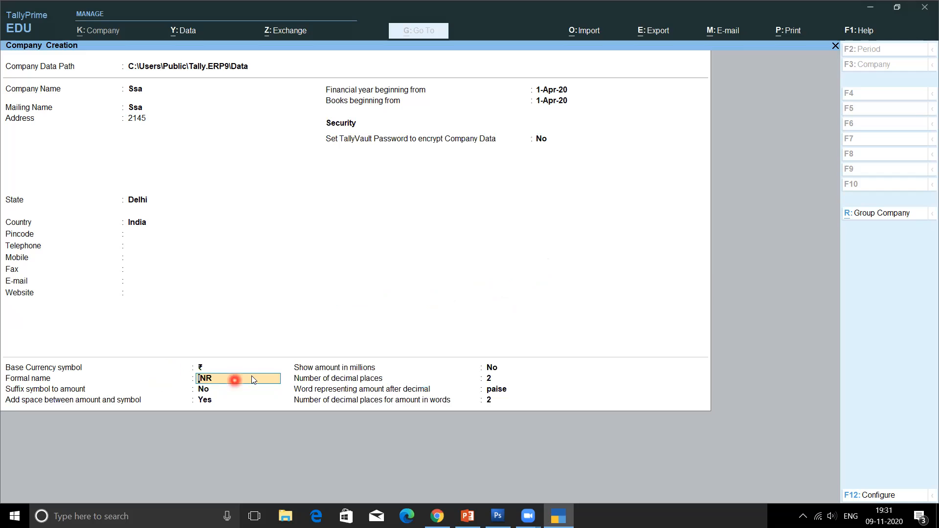
Step: Set TallyVault password encryption of the company data to Yes in the security details
click(368, 139)
click(563, 145)
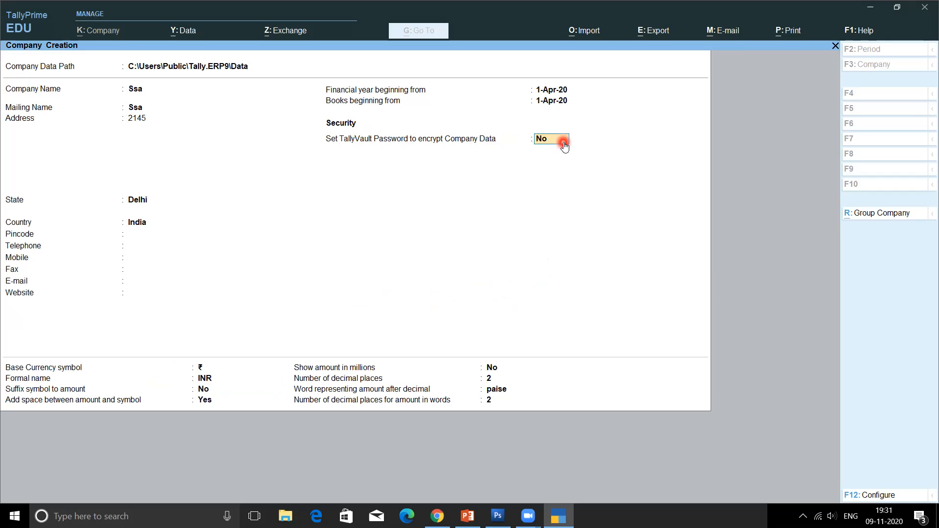
text(y)
key(Return)
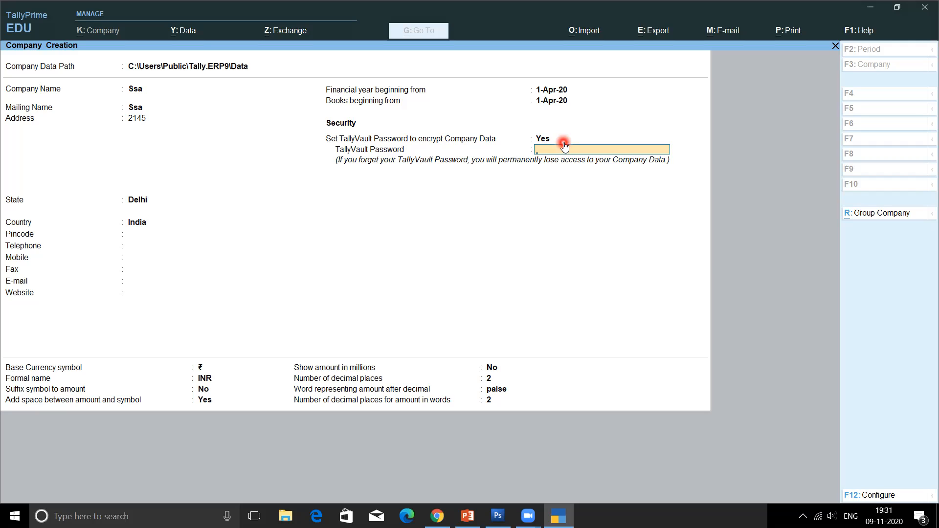
Step: Enable Use User Access Control in the company creation configuration
key(F12)
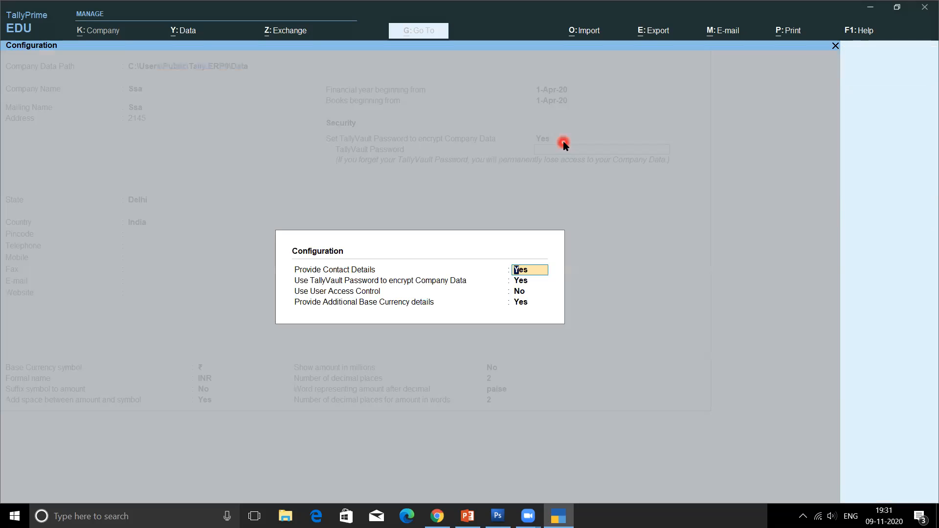
key(Return)
key(Return)
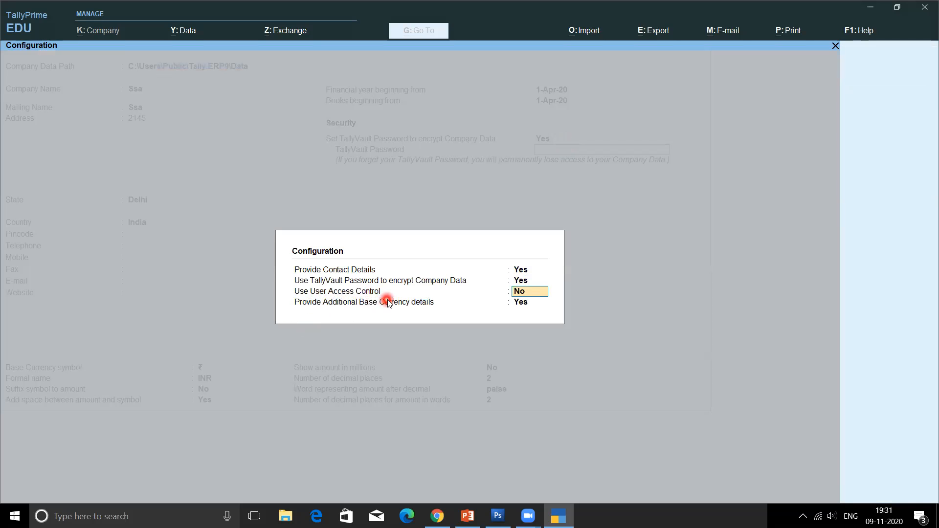
key(y)
key(Return)
key(Return)
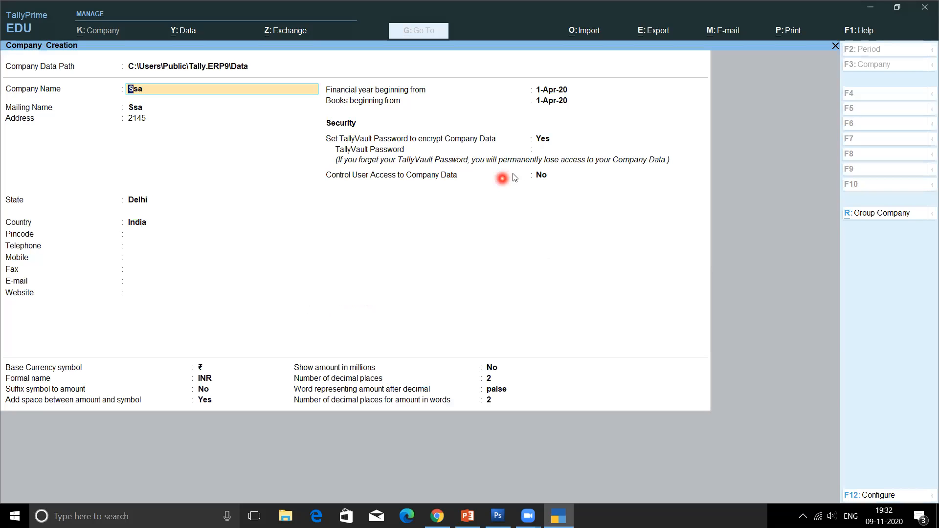
Step: Set TallyVault password encryption of the company data to No and move on to the user access setting
click(539, 176)
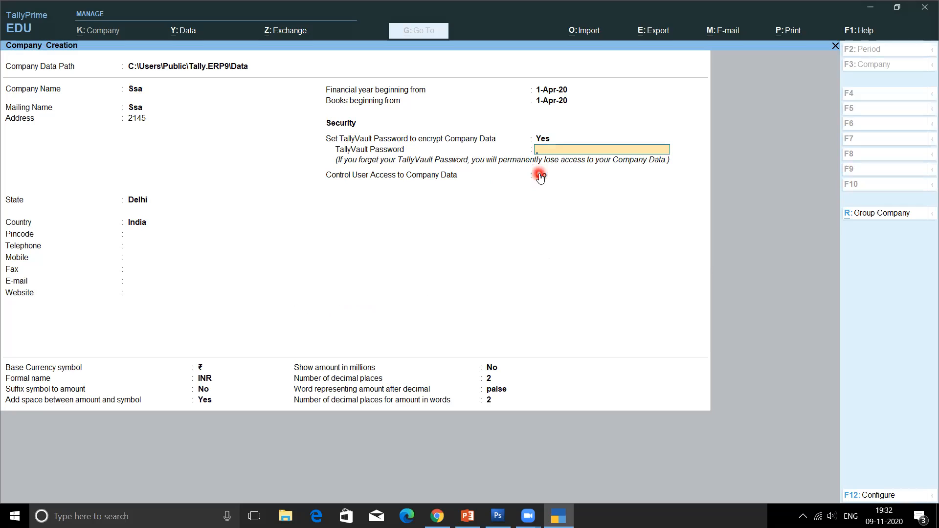
key(BackSpace)
key(n)
key(Return)
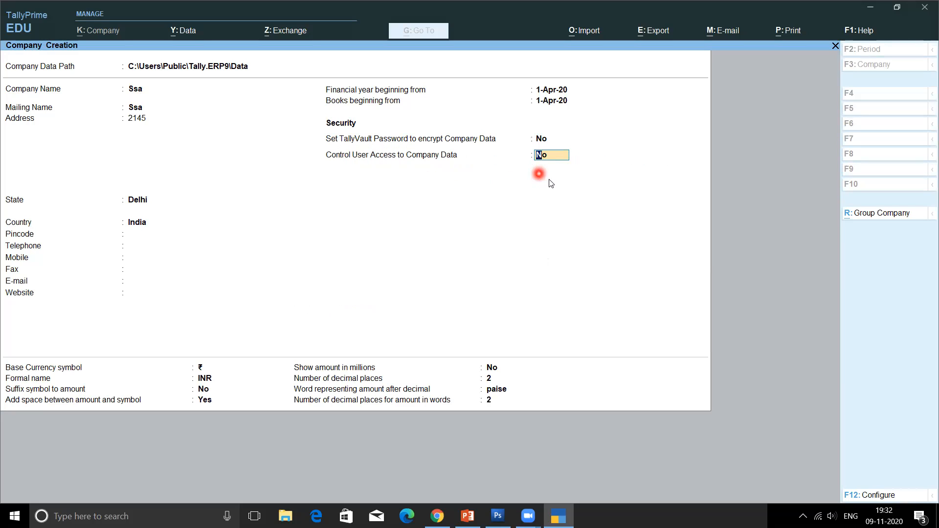
Step: Enable Control User Access to Company Data with administrator username ssa, then enter and confirm the administrator password
key(y)
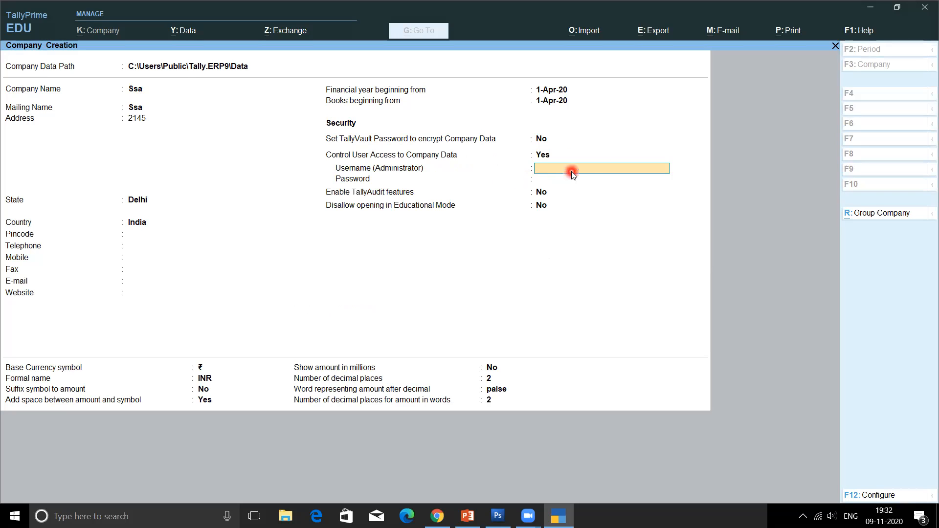
text(a)
key(BackSpace)
key(Return)
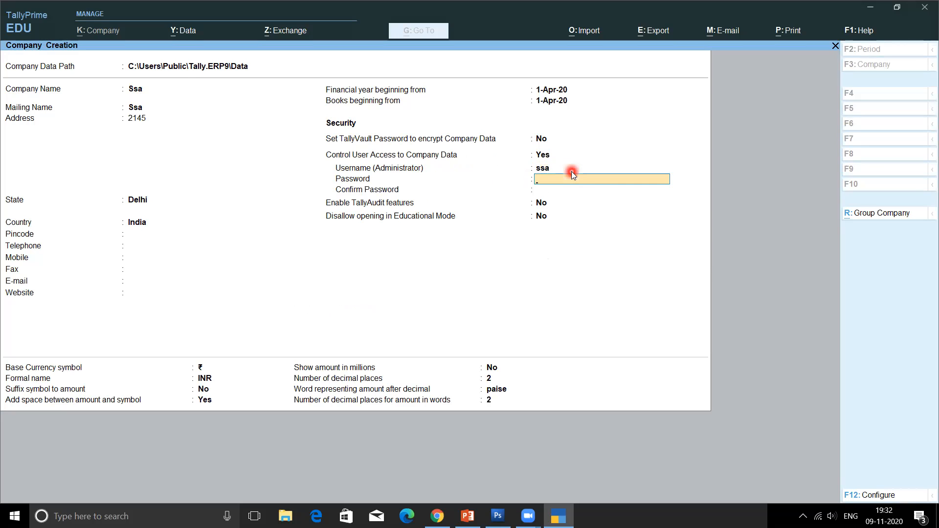
key(Return)
text(***)
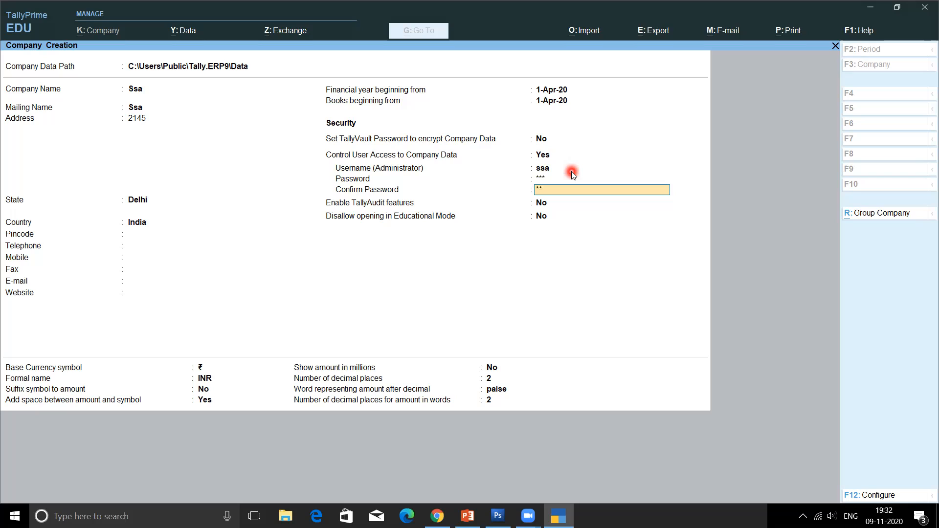
key(Return)
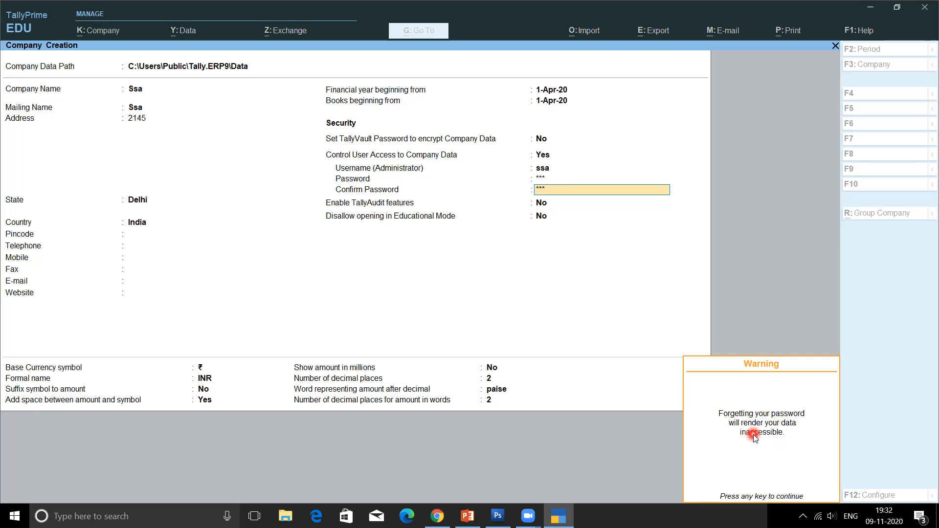
key(Return)
Step: Keep the default TallyAudit, Educational Mode and base currency settings, and accept the creation of the company
key(Return)
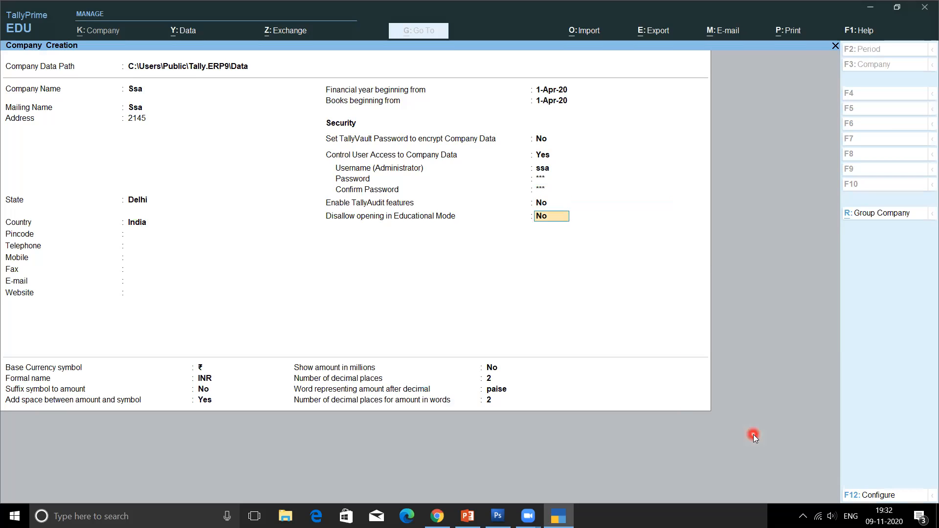
key(Return)
key(Return)
key(Return)
key(Return)
key(Return)
key(Return)
key(Return)
key(Return)
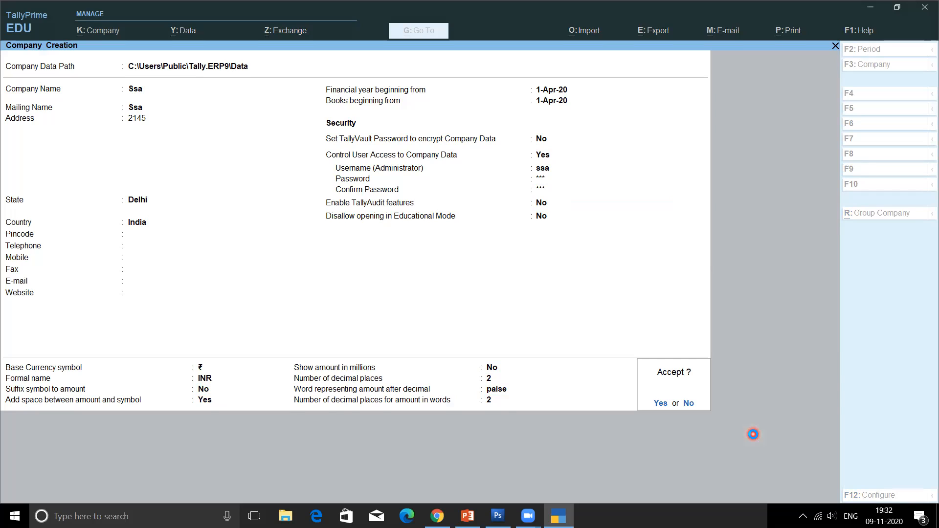
key(Return)
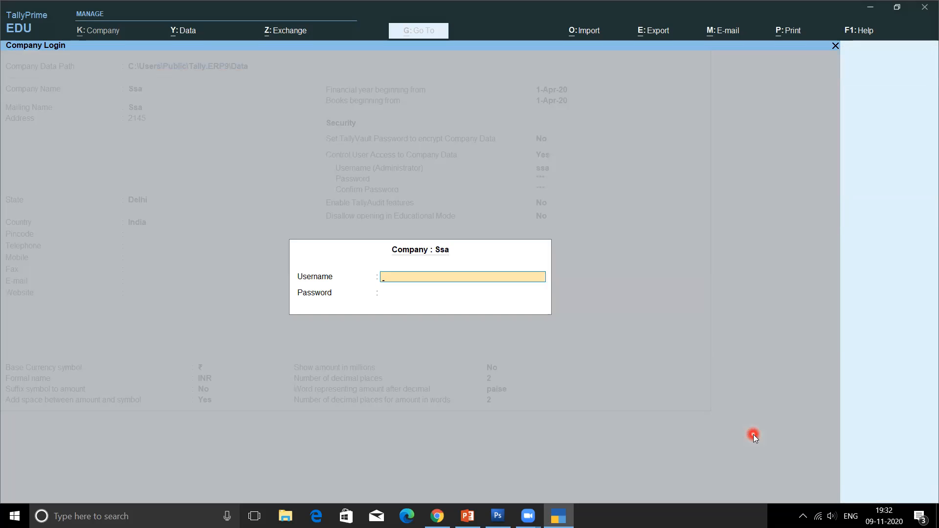
Step: Log in to company Ssa with the administrator username ssa and the account password
text(a)
key(Return)
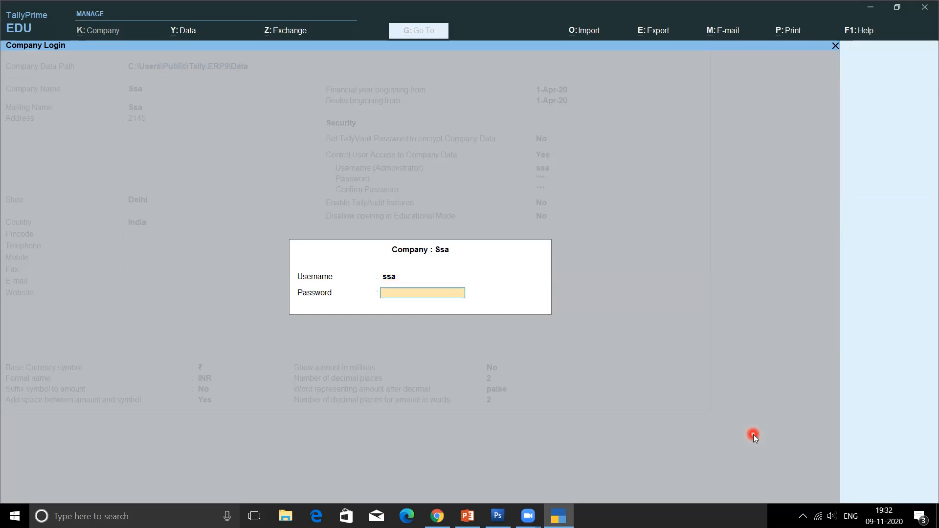
key(Return)
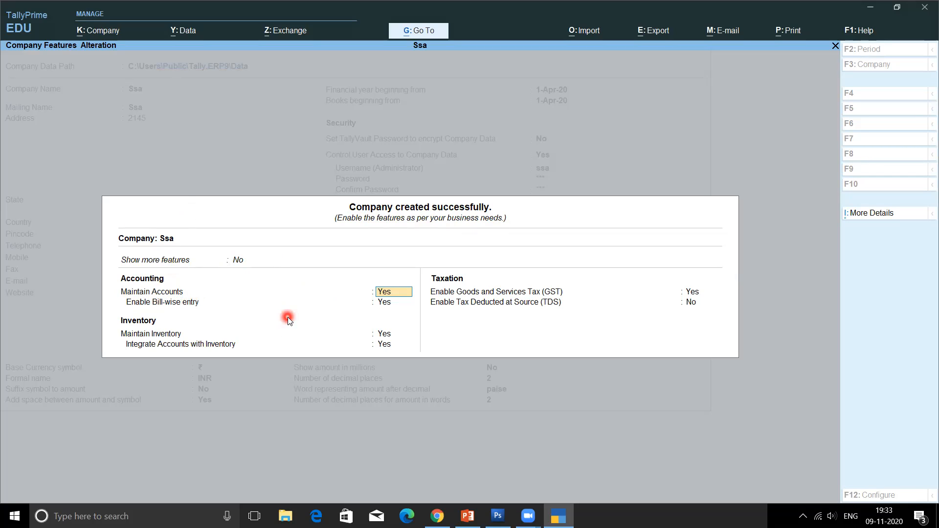
Step: Set Show more features to Yes in the company features and save the feature settings
key(Return)
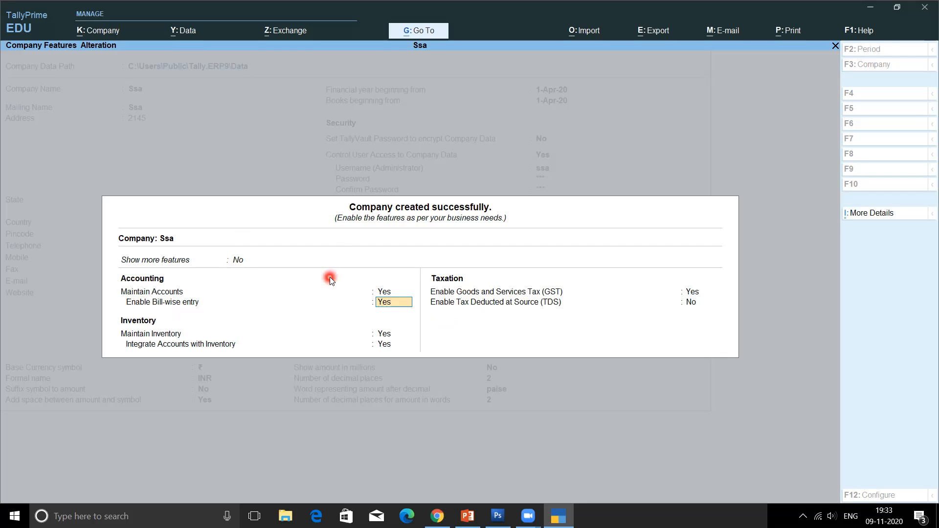
click(237, 260)
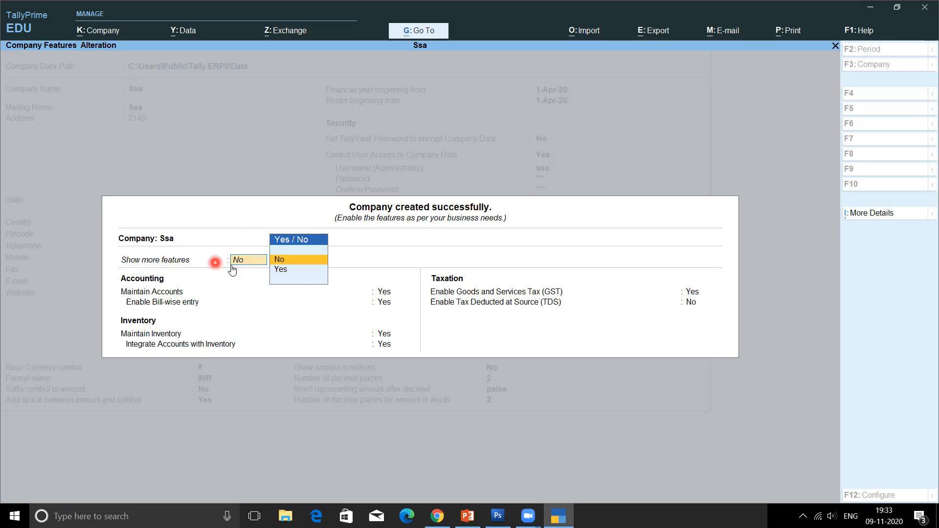
click(307, 276)
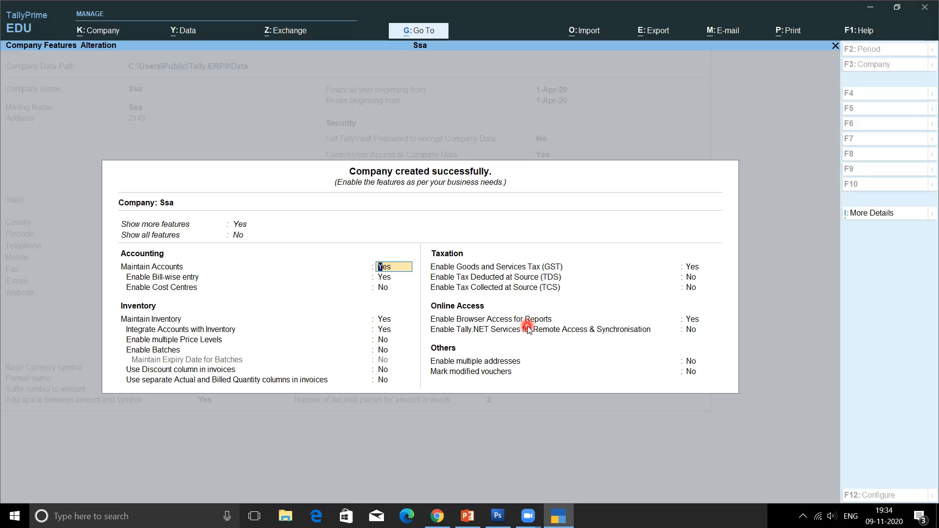
key(ctrl)
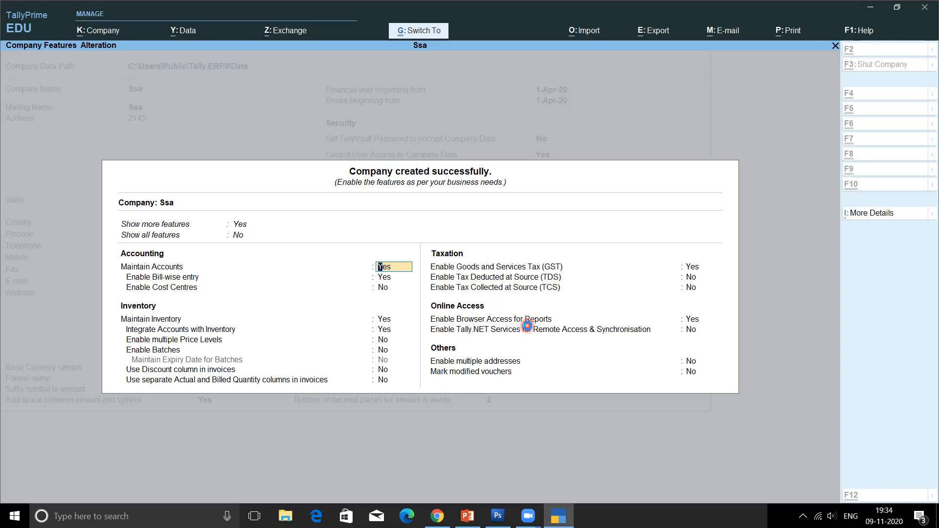
key(ctrl+a)
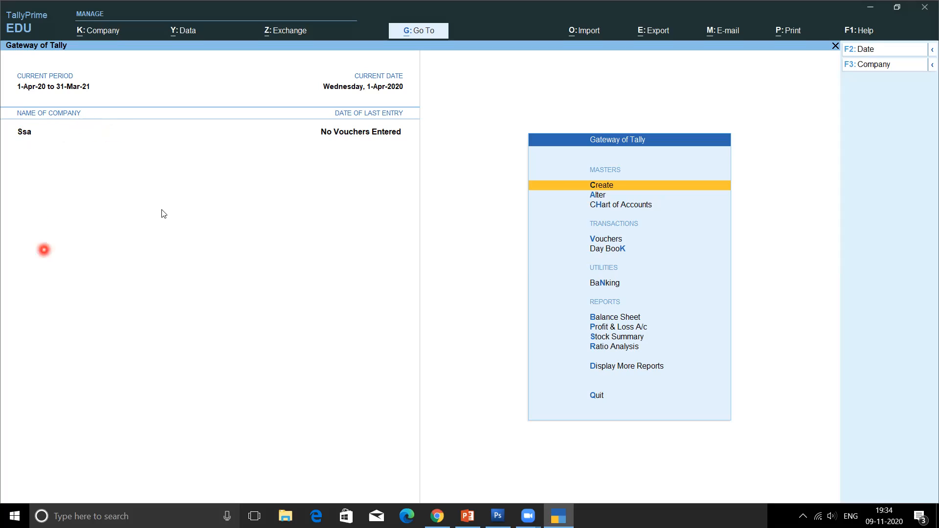
Step: Open the master creation list and go through its accounting, inventory and statutory entries
click(608, 189)
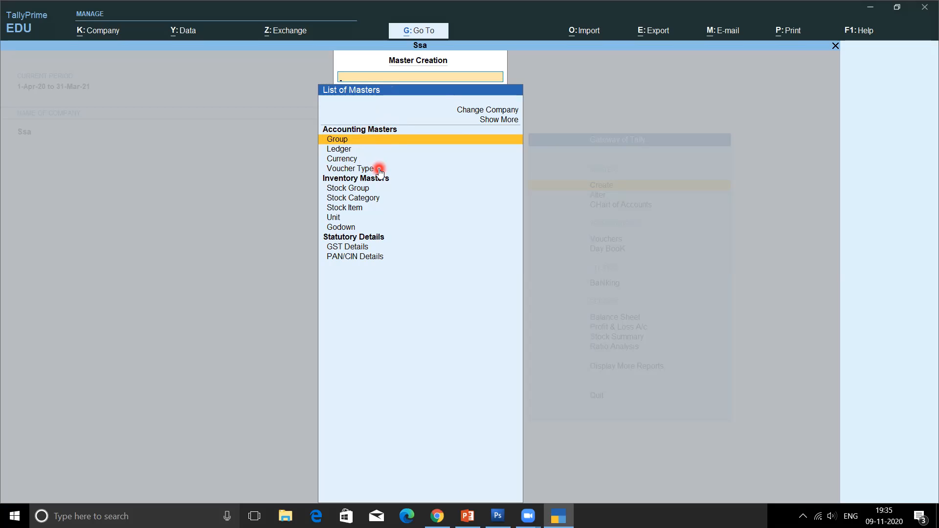
key(Down)
key(Down)
key(Down)
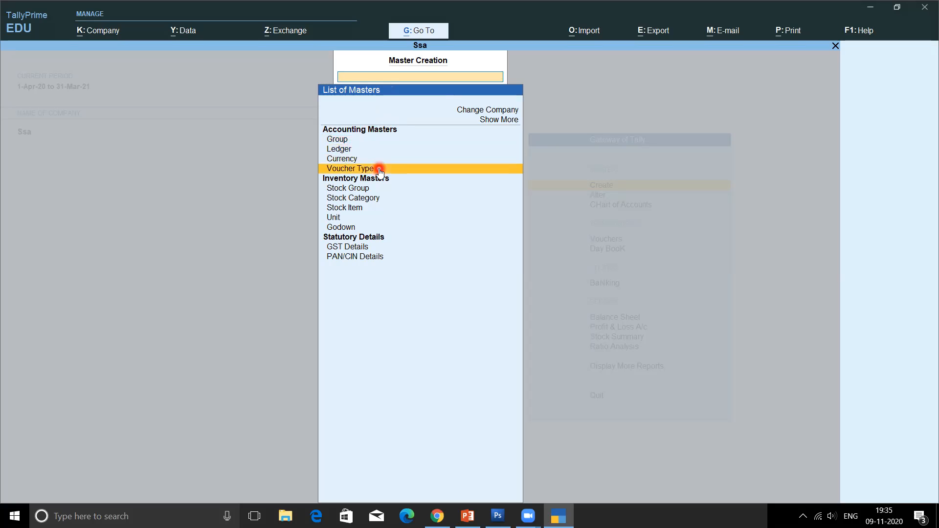
key(Up)
key(Up)
key(Up)
key(Up)
key(Down)
key(Down)
key(Down)
key(Down)
key(Down)
key(Up)
key(Up)
key(Up)
key(Up)
key(Down)
key(Down)
key(Down)
key(Down)
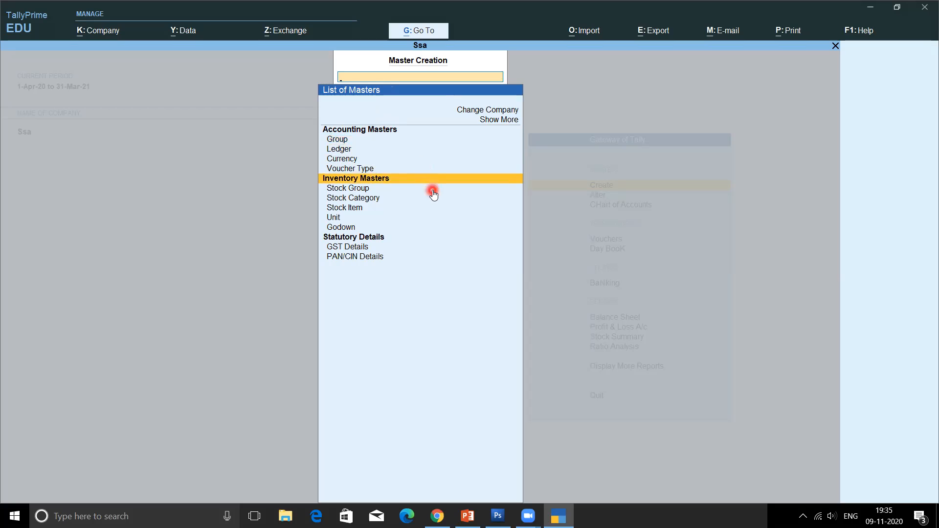
key(Down)
key(Down)
key(Down)
key(Down)
key(Down)
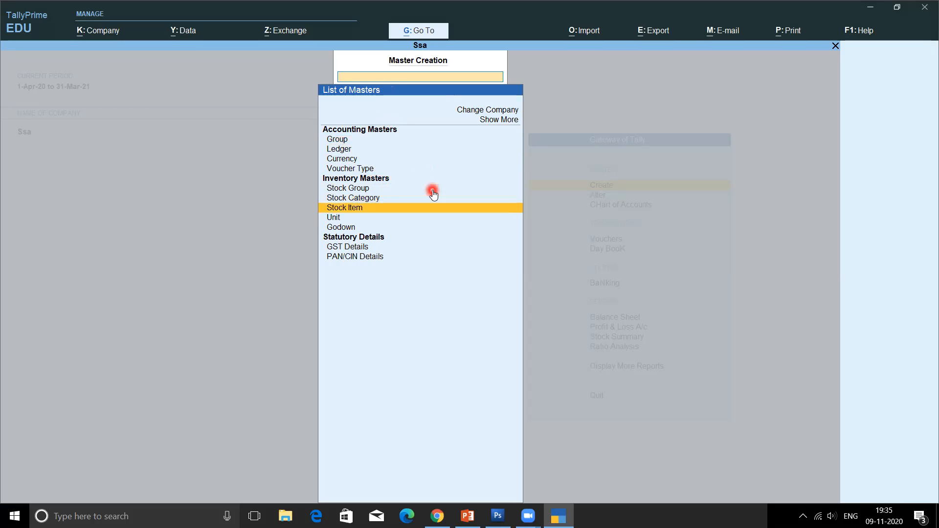
key(Down)
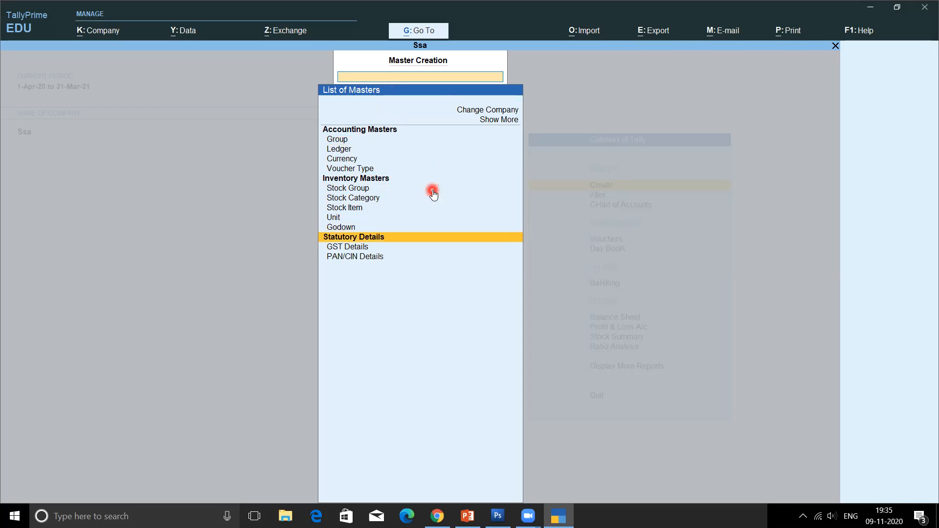
key(Down)
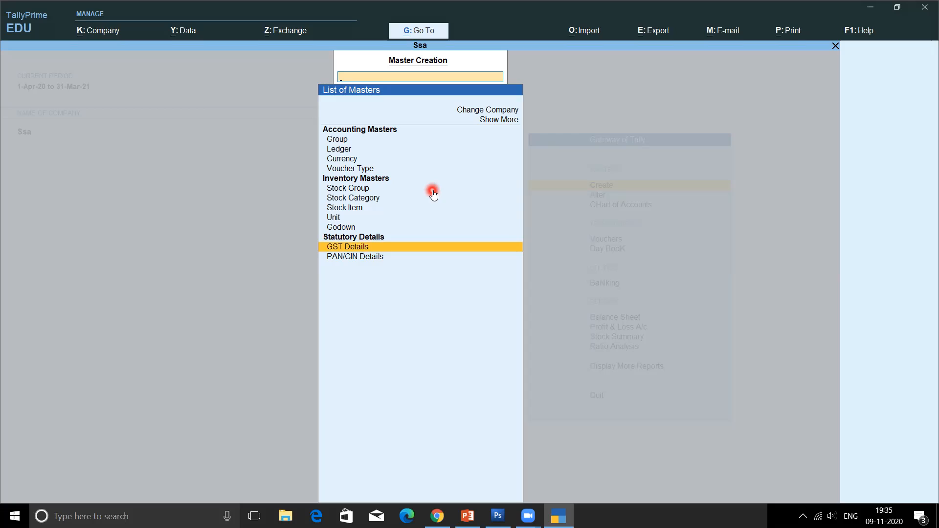
key(Down)
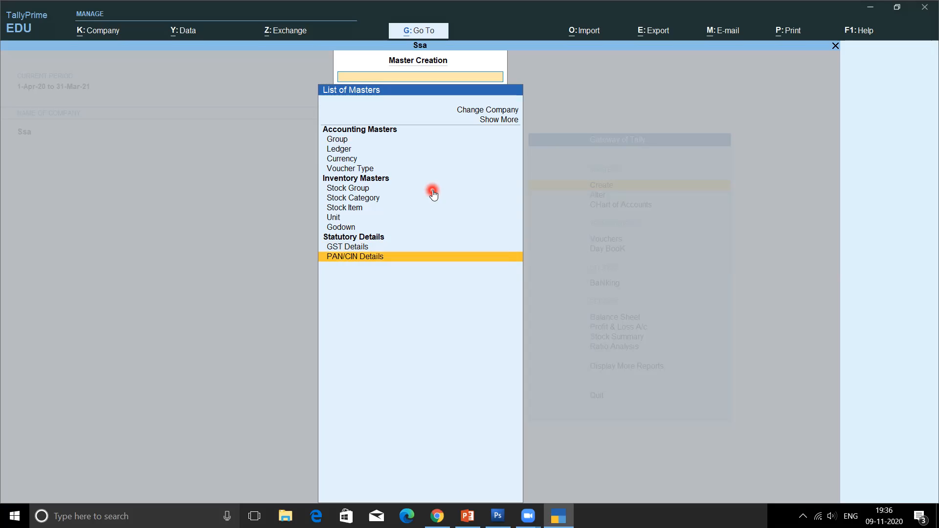
Step: Expand the list of masters with Show More
key(Up)
key(Up)
key(Up)
key(Up)
key(Up)
key(Up)
key(Up)
key(Up)
key(Up)
key(Up)
key(Up)
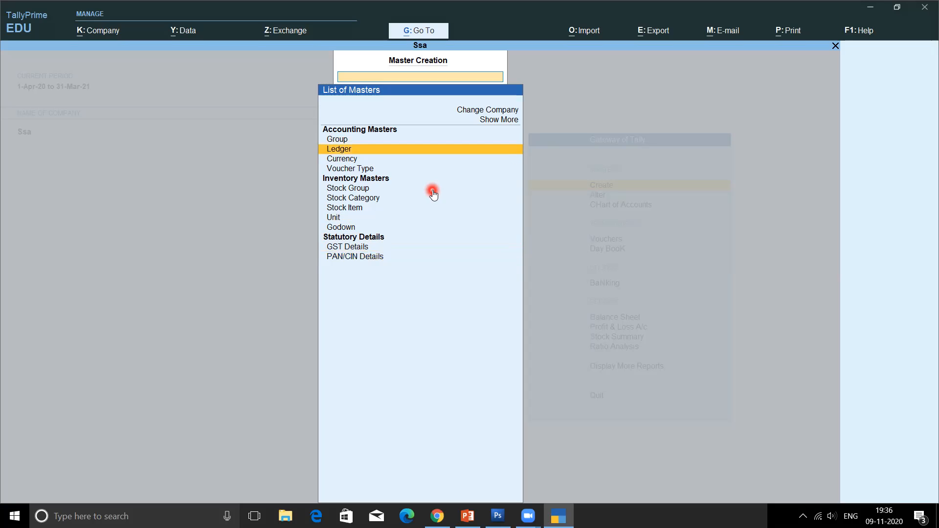
key(Up)
key(Up)
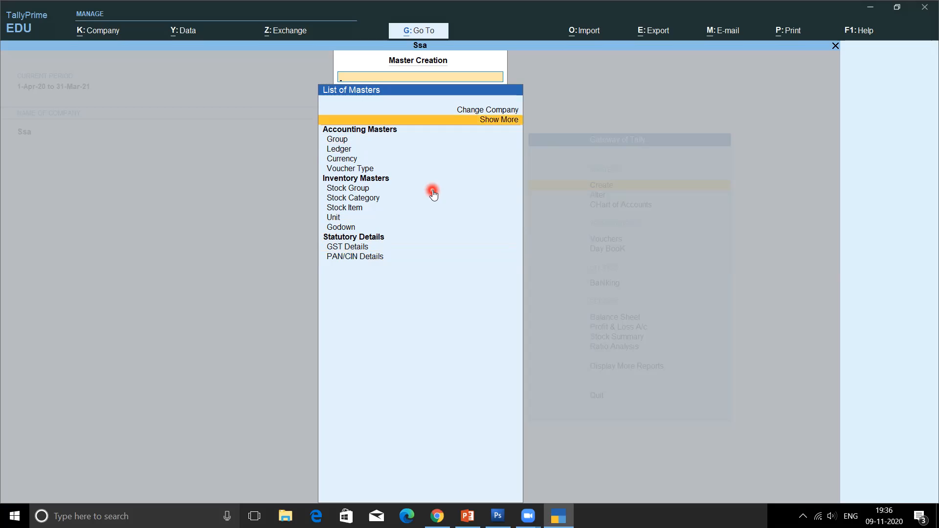
key(Return)
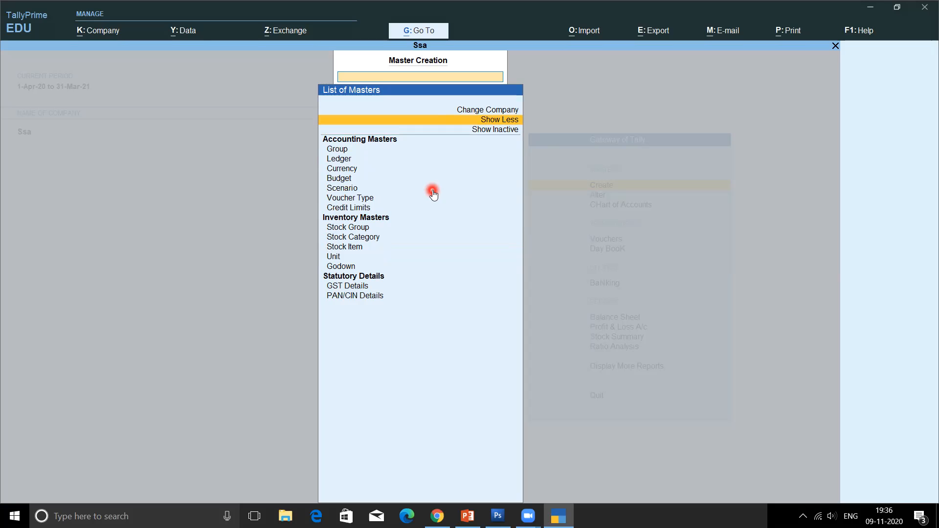
Step: Examine the additional accounting masters in the expanded list, such as Budget, Scenario and Credit Limits
key(Down)
key(Down)
key(Down)
key(Down)
key(Down)
key(Down)
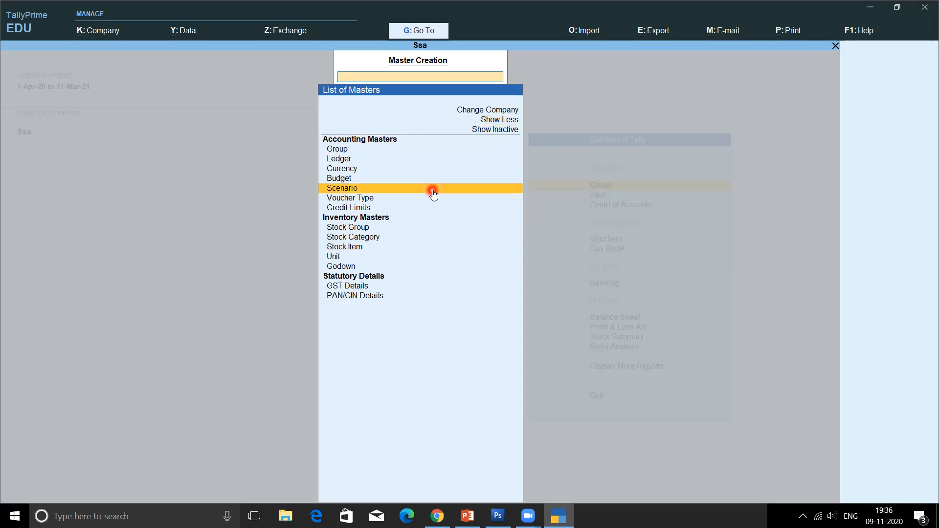
key(Down)
key(Down)
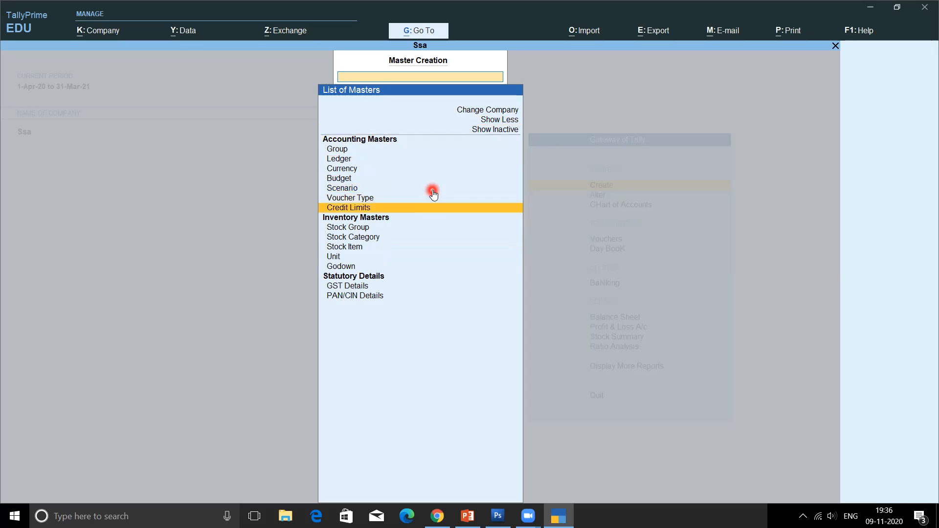
key(Down)
key(Down)
key(Up)
key(Up)
key(Up)
key(Up)
key(Up)
key(Up)
key(Up)
key(Up)
key(Up)
key(Up)
key(Up)
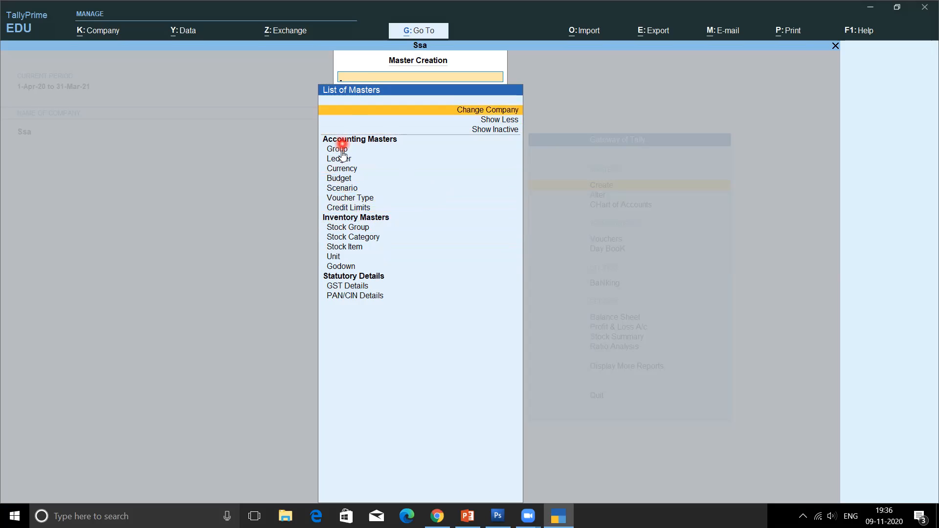
Step: Search the list of masters for "ca" and clear the search text
text(C)
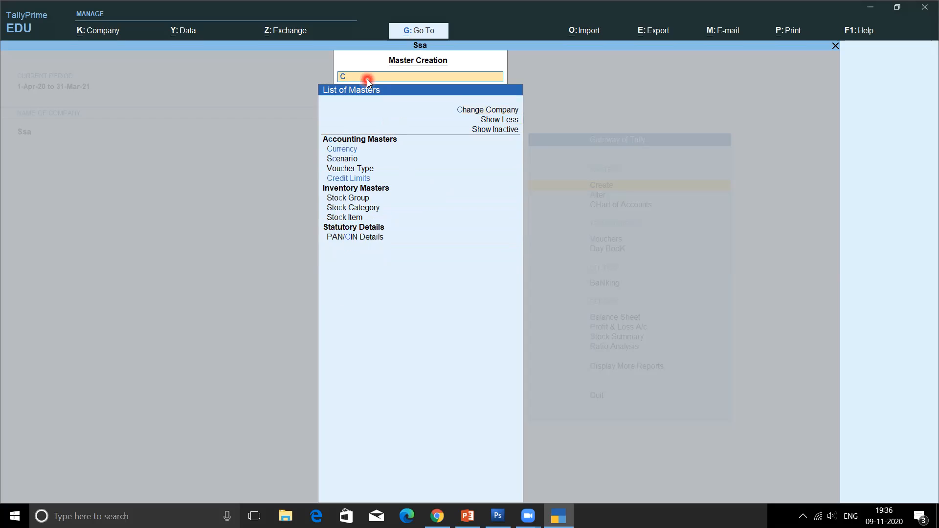
text(a)
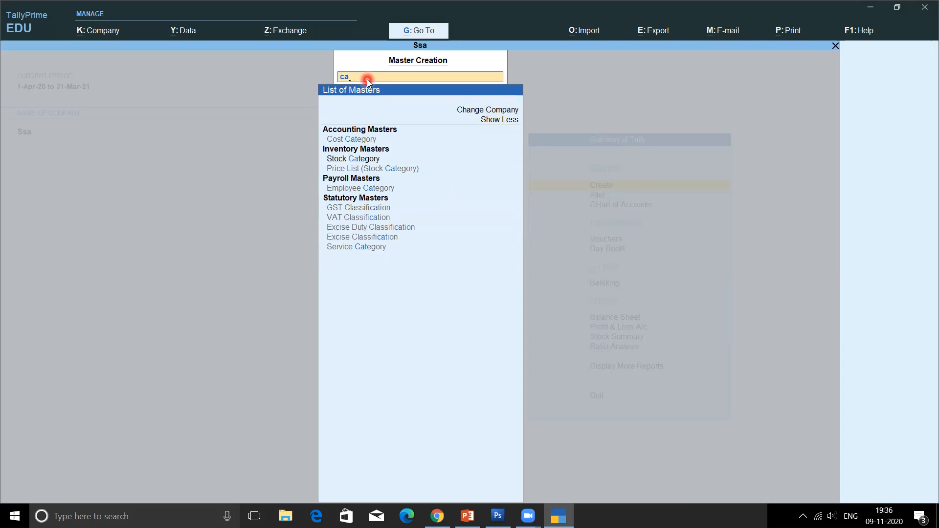
text(pip)
key(BackSpace)
key(BackSpace)
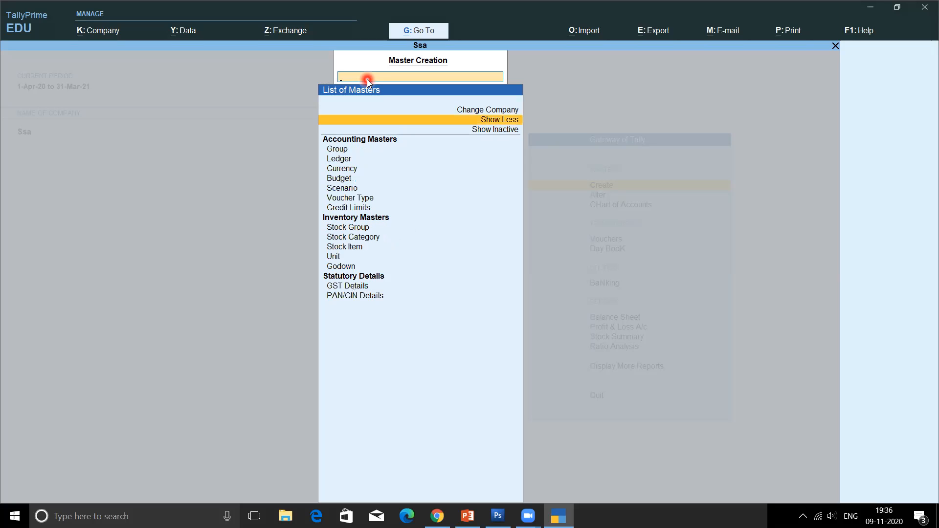
click(341, 160)
key(Escape)
key(y)
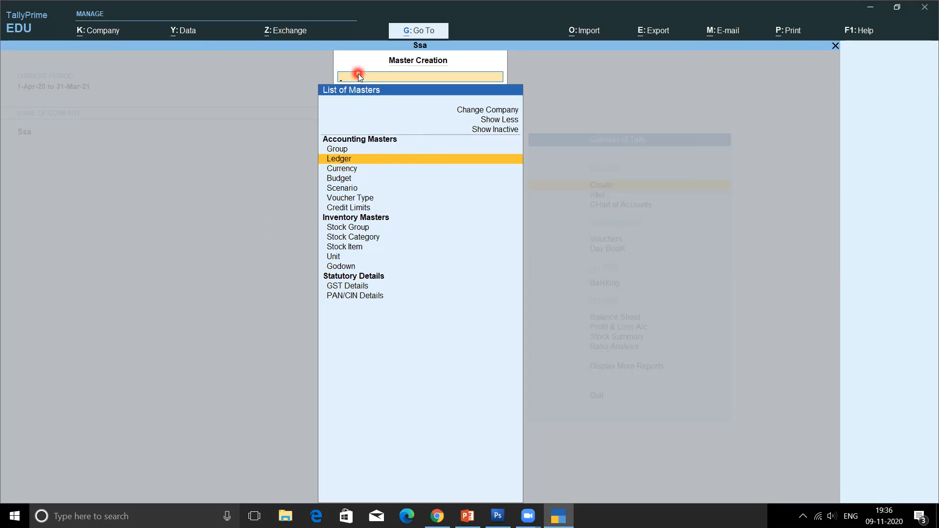
Step: Filter the masters by "ca" once more and restore the full list
text(ca)
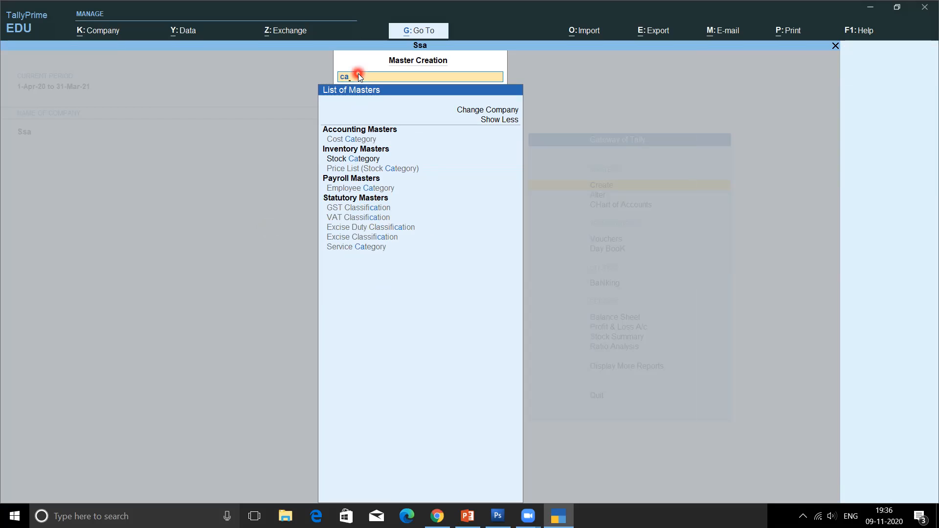
key(BackSpace)
key(BackSpace)
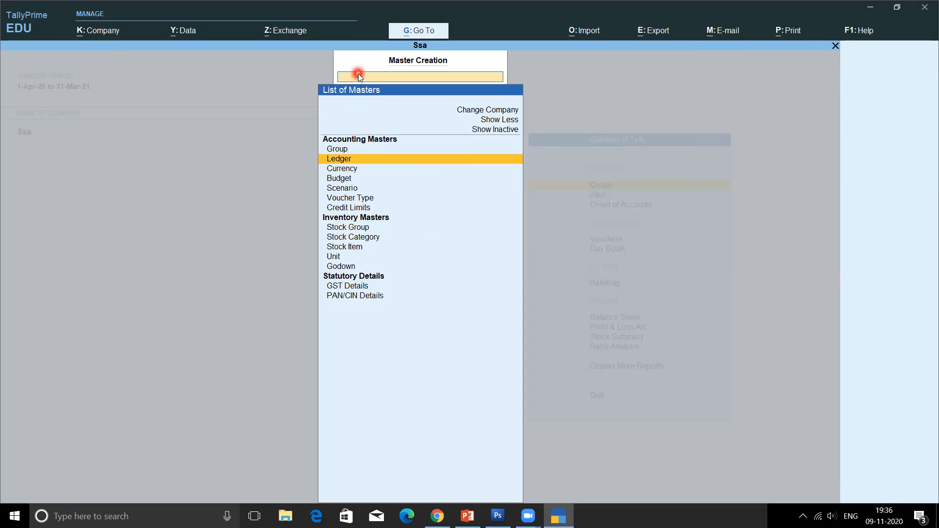
Step: Open the ledger creation form from the list of masters
key(Down)
key(Down)
key(Up)
key(Up)
key(Return)
Step: Browse back and forth between the existing Profit & Loss A/c and Cash ledgers in the ledger form
key(Page_Up)
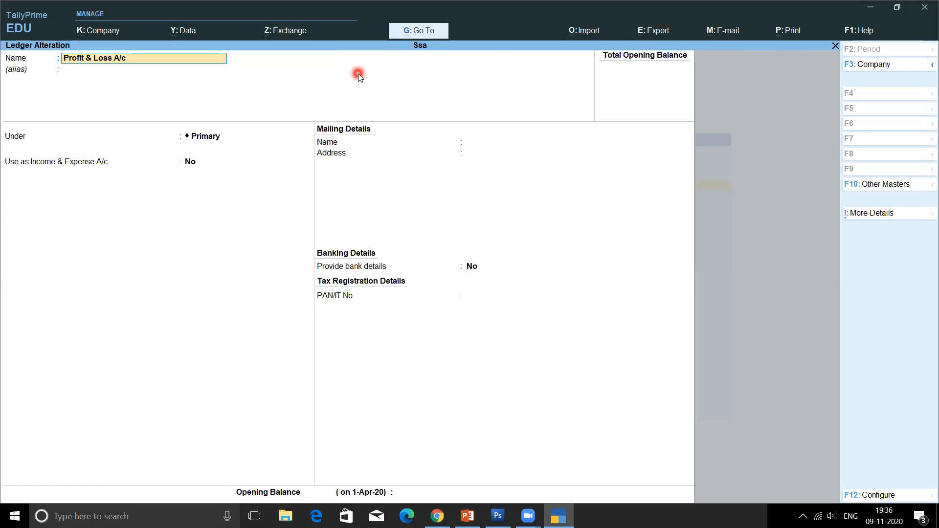
key(Page_Up)
key(Page_Down)
key(Page_Up)
key(Page_Down)
key(Page_Up)
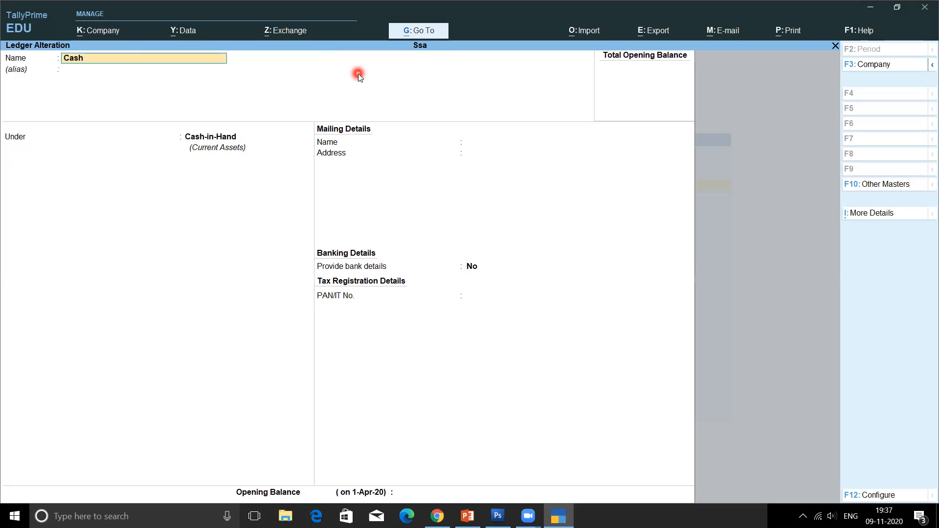
Step: Flip through the default ledgers once more, then close the ledger form and return to the list of masters
key(Page_Down)
key(Page_Up)
key(Page_Up)
key(Page_Down)
key(Page_Down)
key(Page_Up)
key(Page_Down)
key(y)
key(Escape)
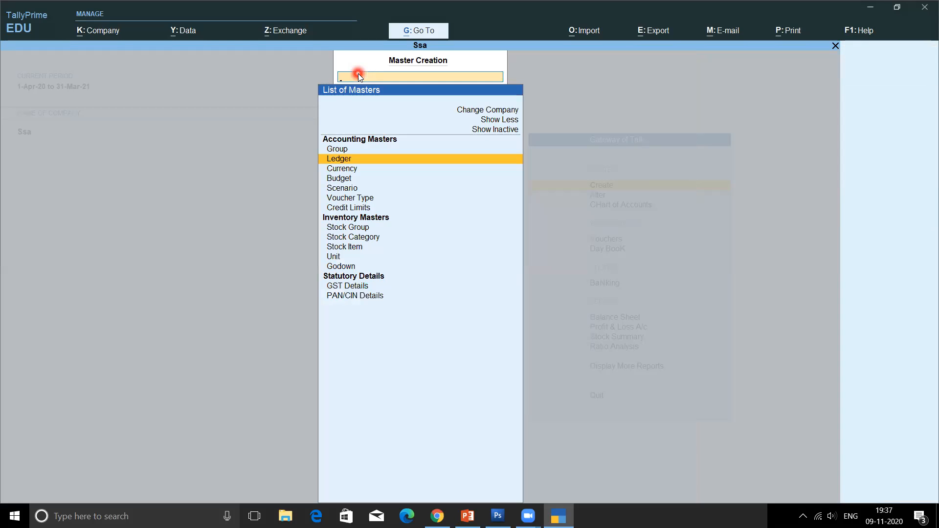
Step: Open the group creation form from the list of masters and quit it without creating a group
key(Up)
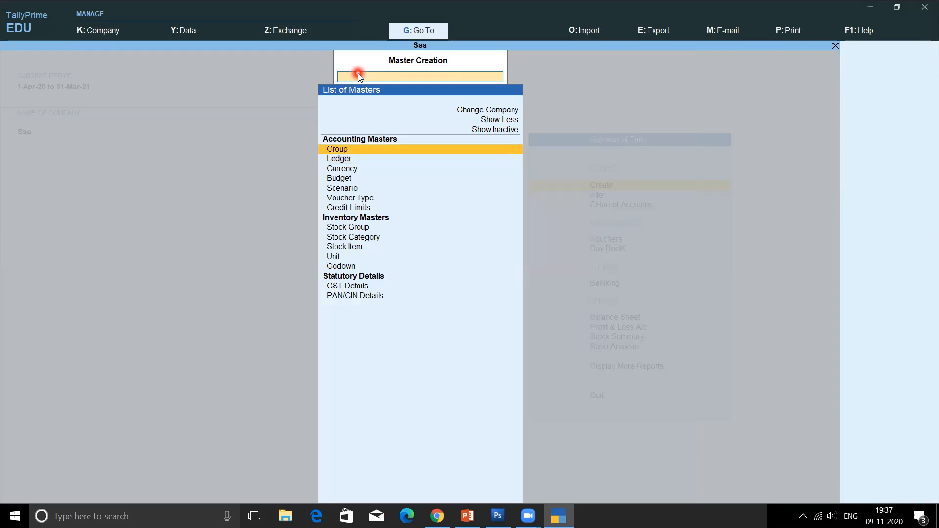
key(Return)
key(Escape)
key(y)
Step: View the stock item creation form from the inventory masters and quit it without creating an item
key(Down)
key(Down)
key(Down)
key(Down)
key(Down)
key(Down)
key(Down)
key(Down)
key(Down)
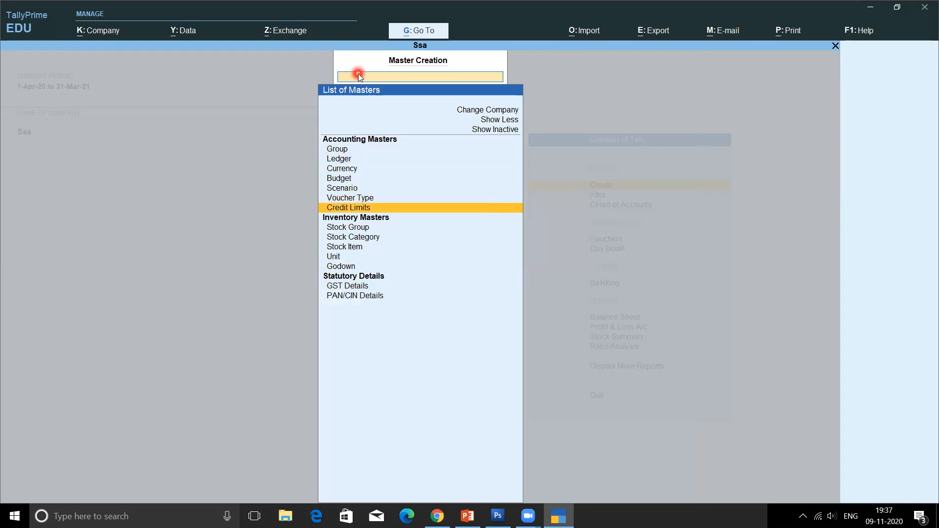
key(Return)
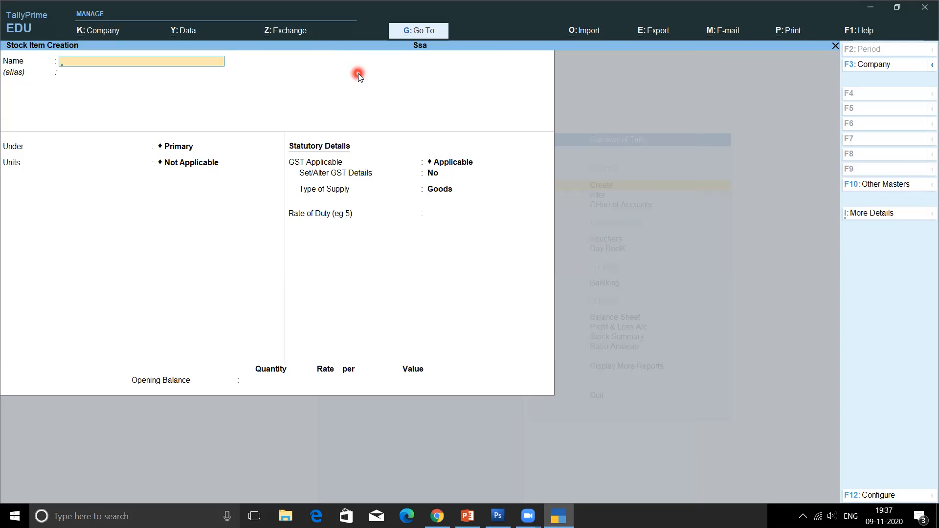
key(Escape)
key(y)
Step: Choose the Godown master, dismiss its create-or-alter choice, and leave master creation
key(Down)
key(Down)
key(Return)
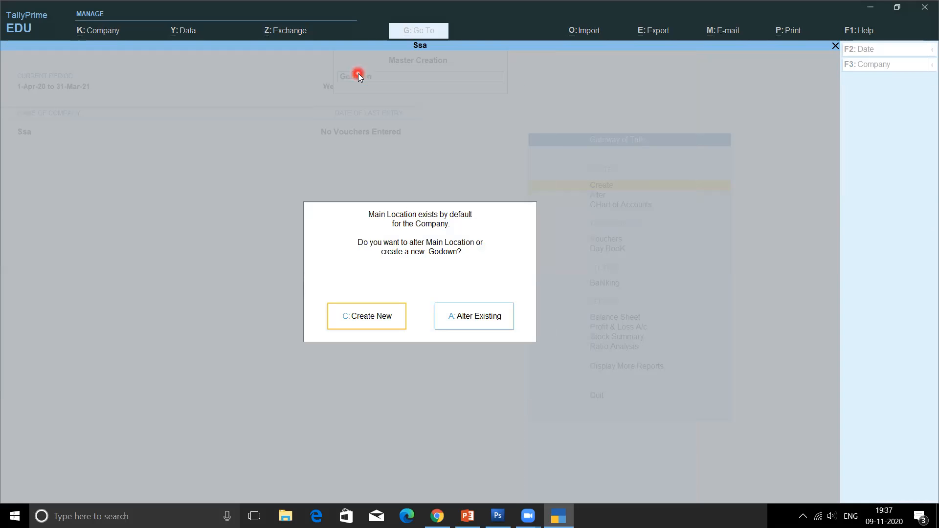
key(Escape)
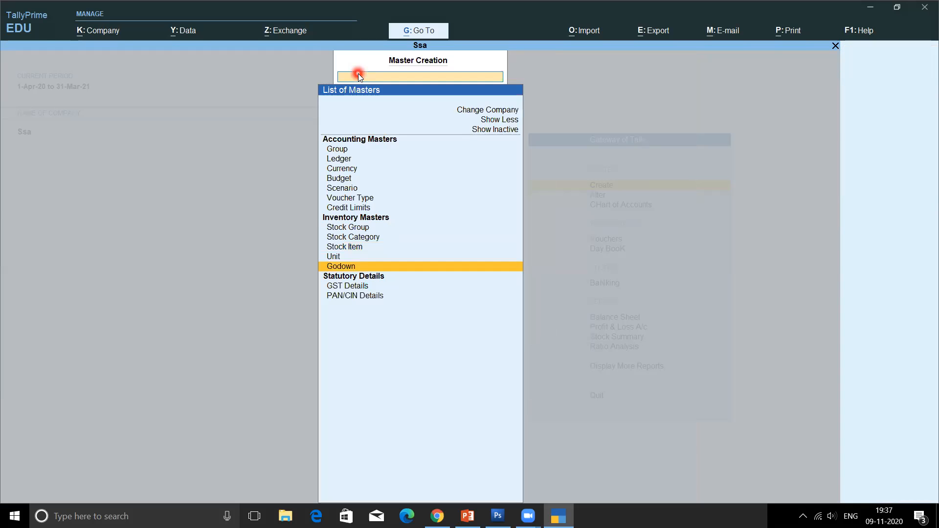
key(Escape)
Step: Filter the masters available for alteration by "Ca" and open the Cash ledger for editing
key(Down)
key(Return)
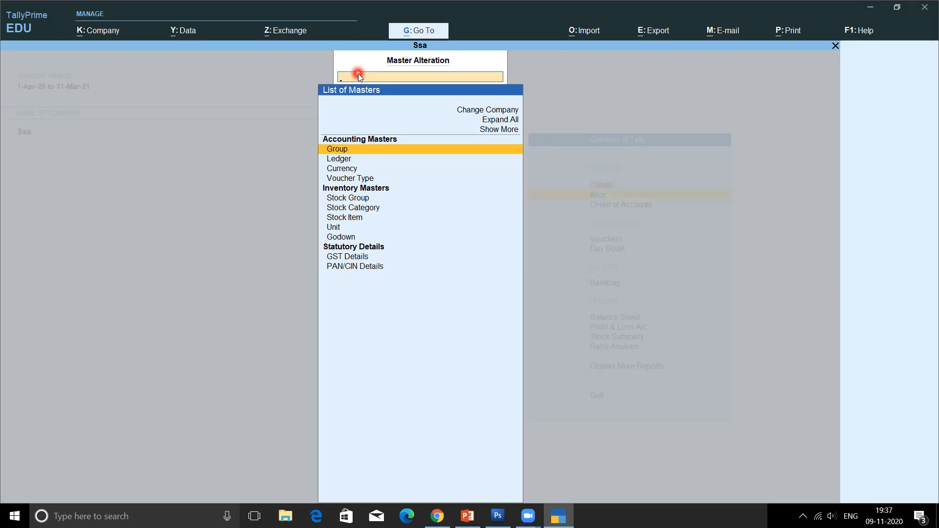
key(Down)
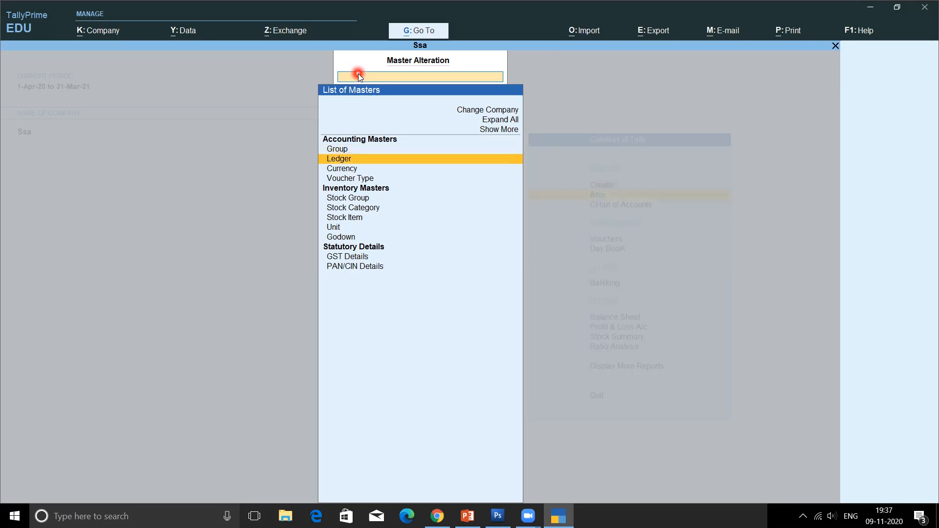
key(Return)
text(Ca)
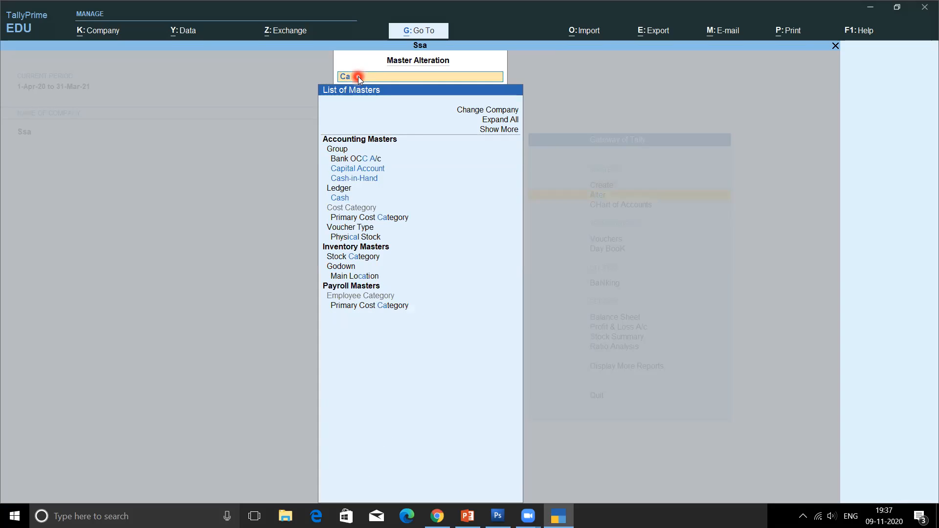
key(Down)
key(Down)
key(Down)
key(Down)
key(Return)
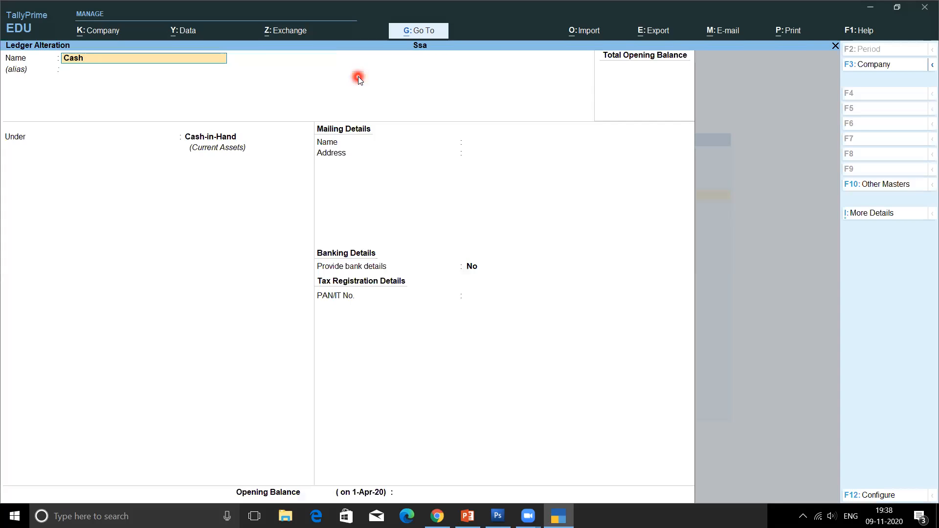
Step: Keep the Cash ledger under Cash-in-Hand, set its opening balance to 1400000, and accept the alteration
key(Return)
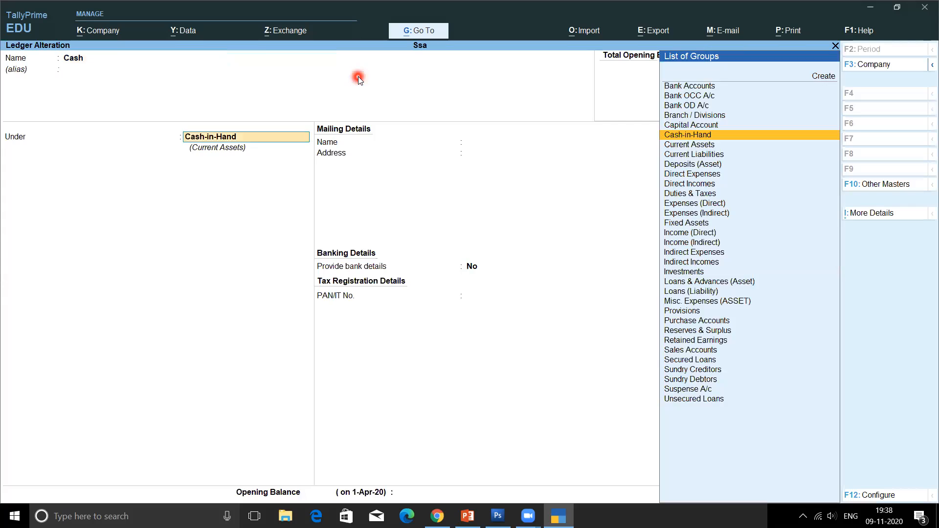
key(Return)
text(1400000)
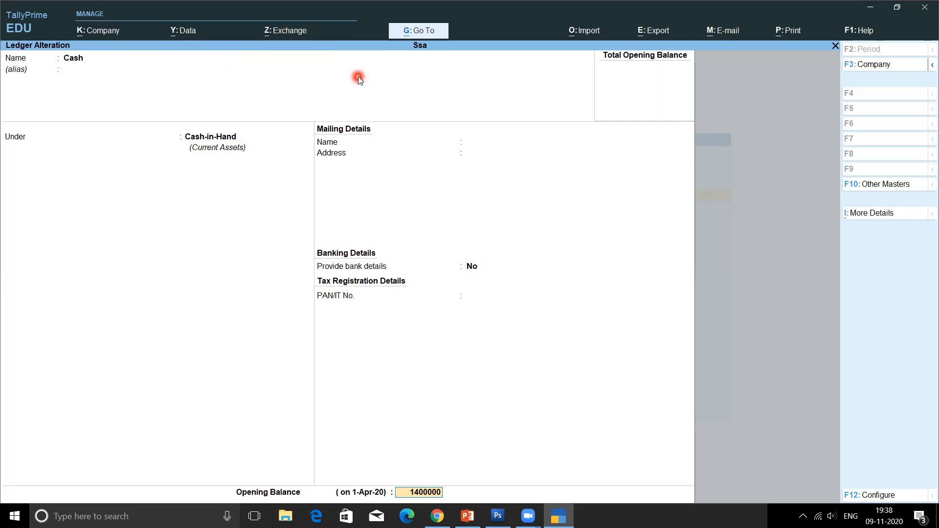
key(Return)
key(Return)
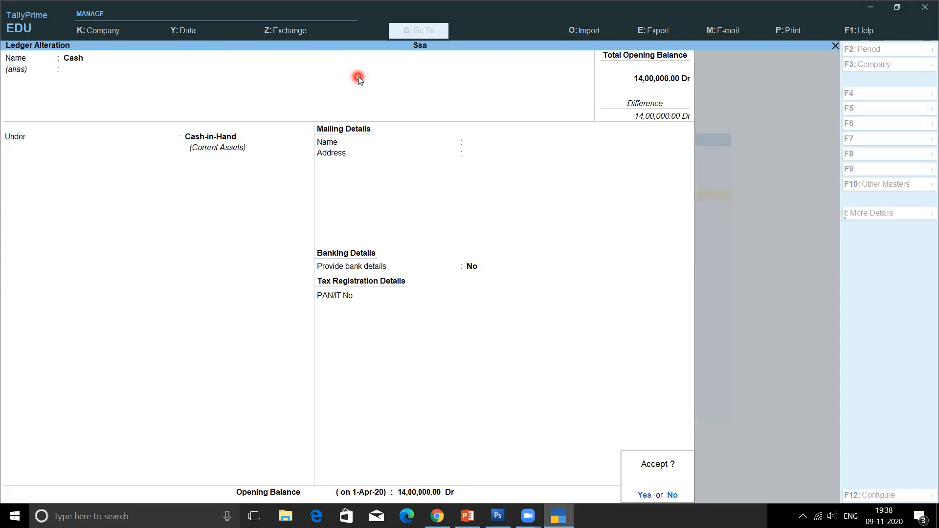
key(Return)
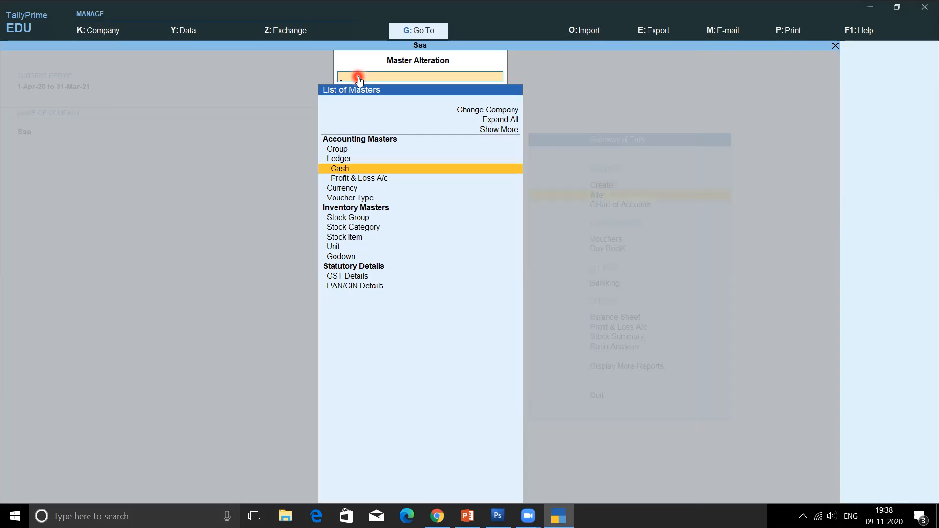
Step: Leave master alteration, open the accounting voucher entry screen, and quit it without recording a voucher
key(Escape)
key(Down)
key(Down)
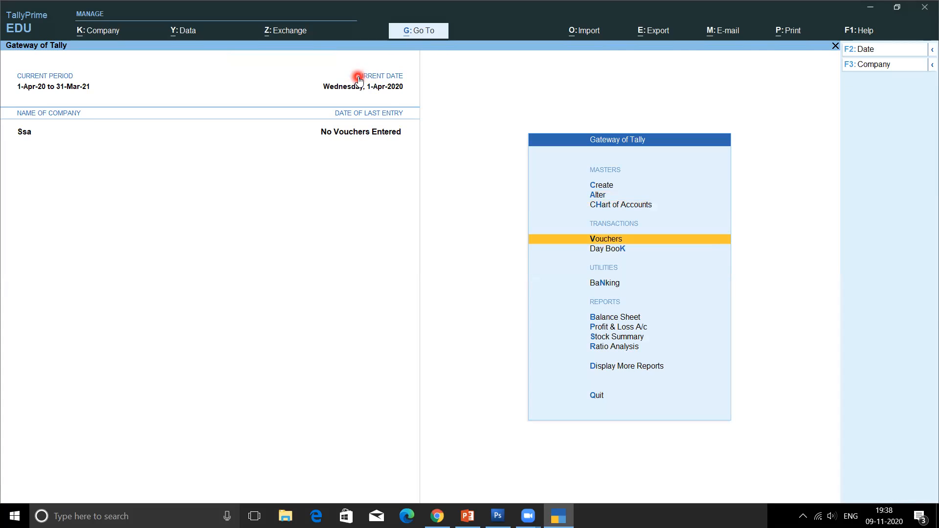
key(Return)
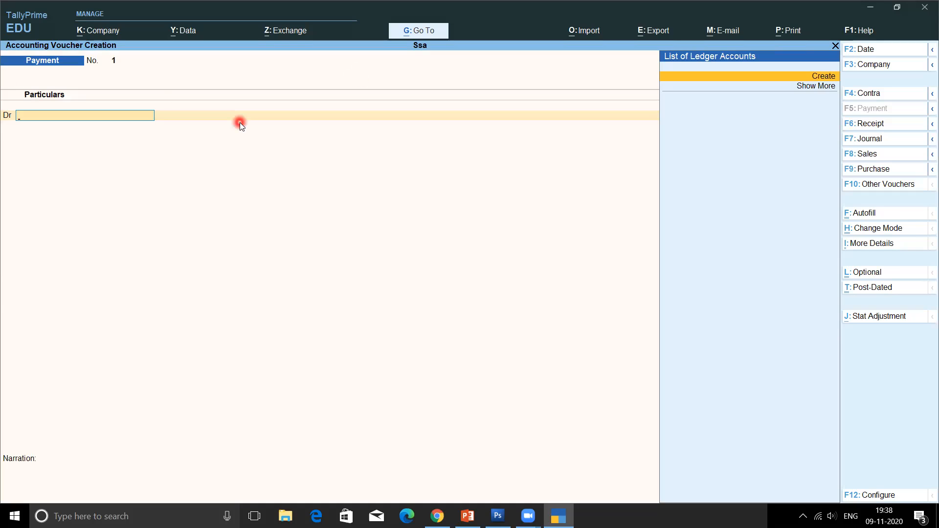
key(Escape)
key(y)
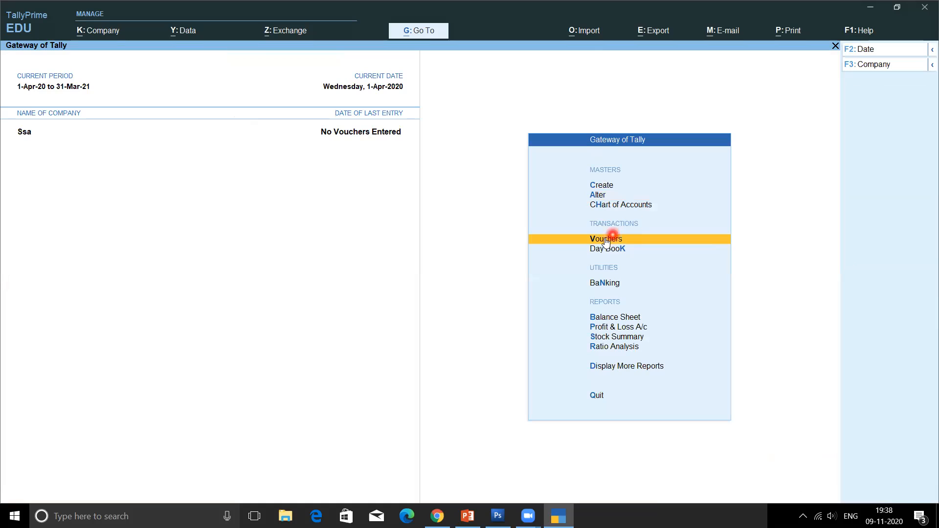
Step: Reopen accounting voucher creation, examine the alternate voucher types such as Debit Note and Physical Stock, and quit the voucher
click(639, 243)
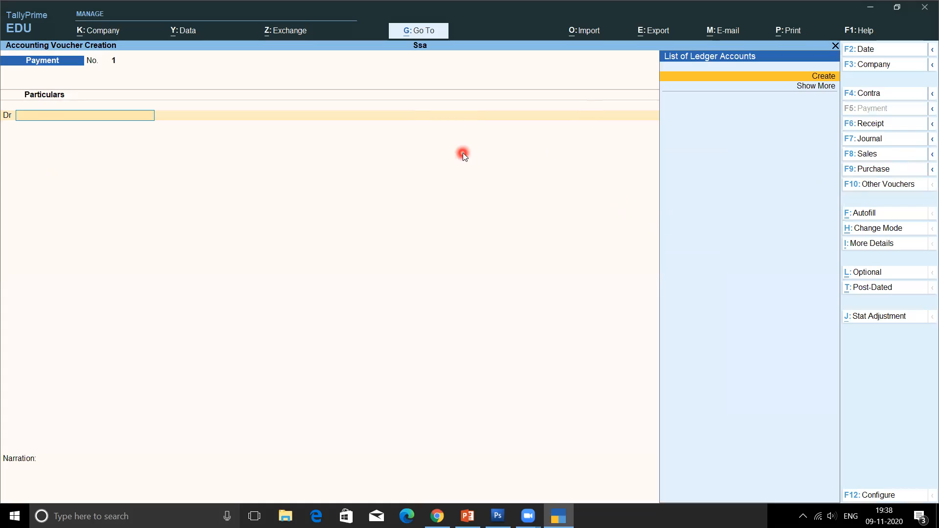
key(ctrl)
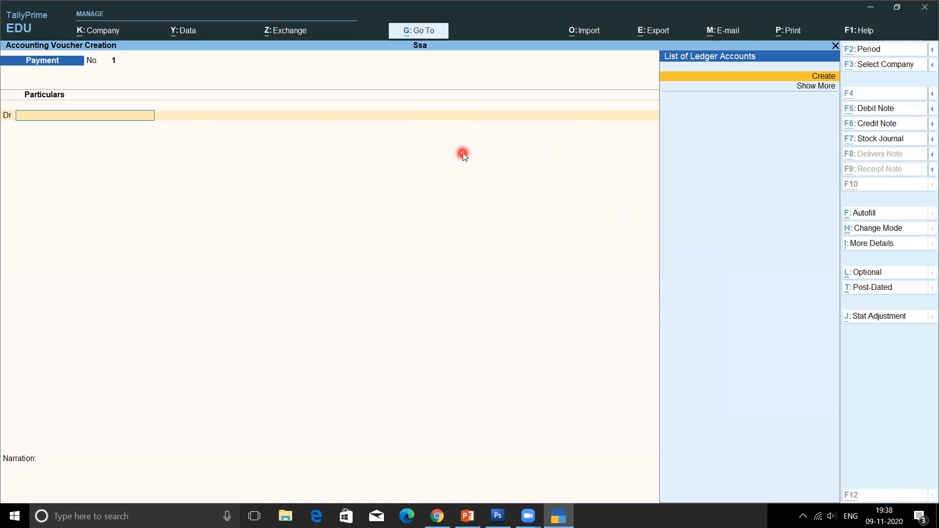
key(ctrl)
key(ctrl)
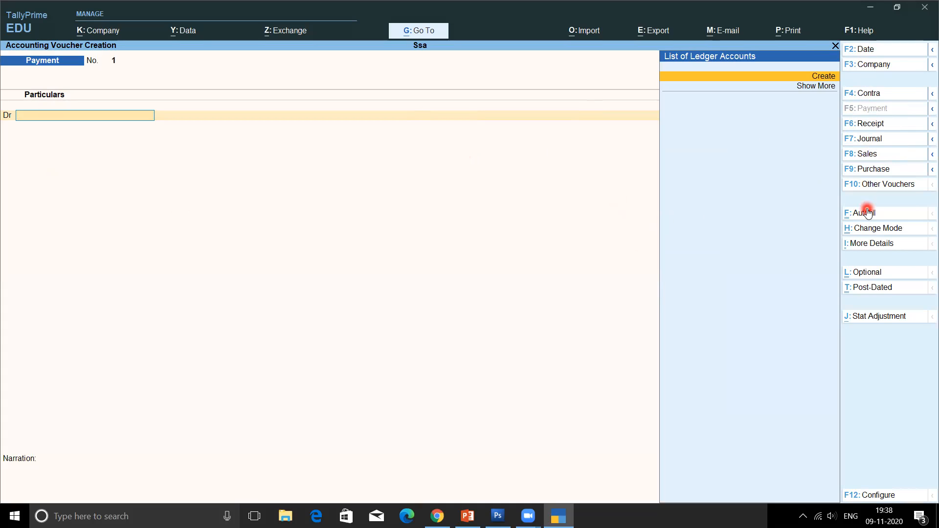
key(alt)
key(ctrl)
key(alt)
key(alt)
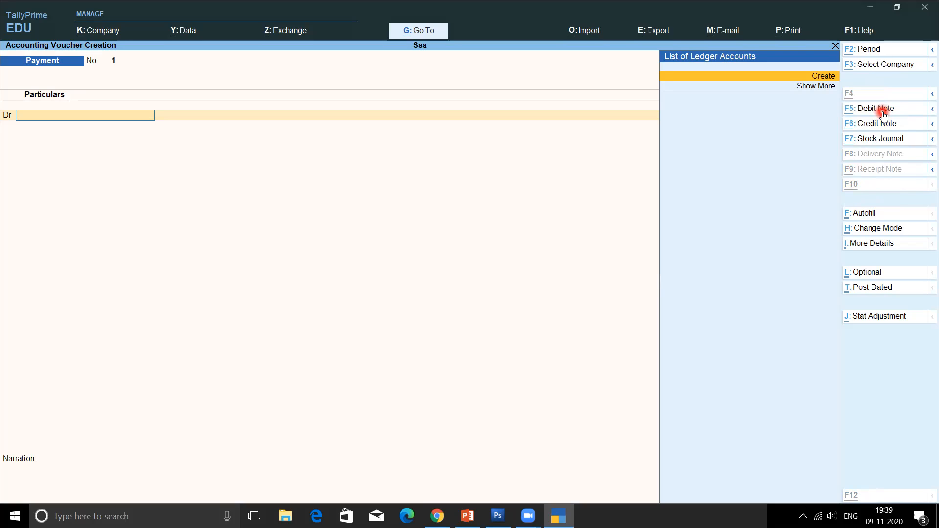
key(ctrl)
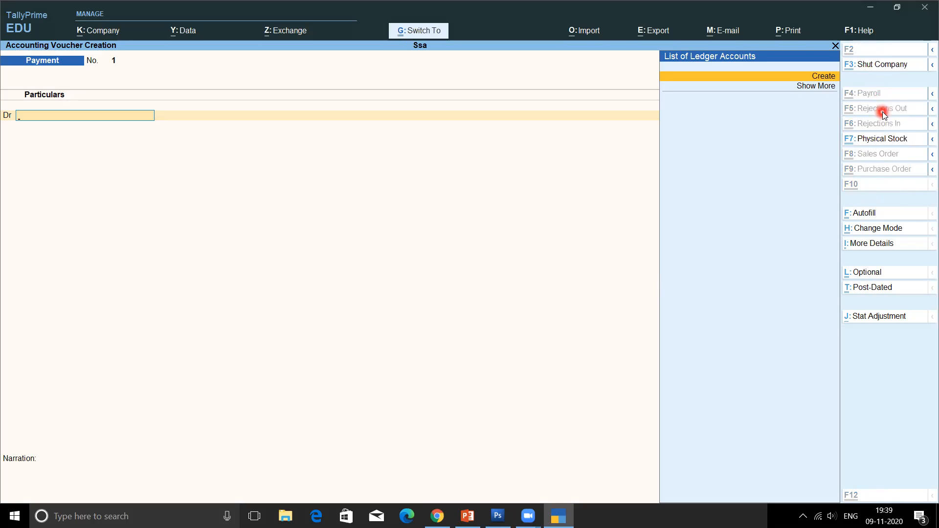
key(ctrl)
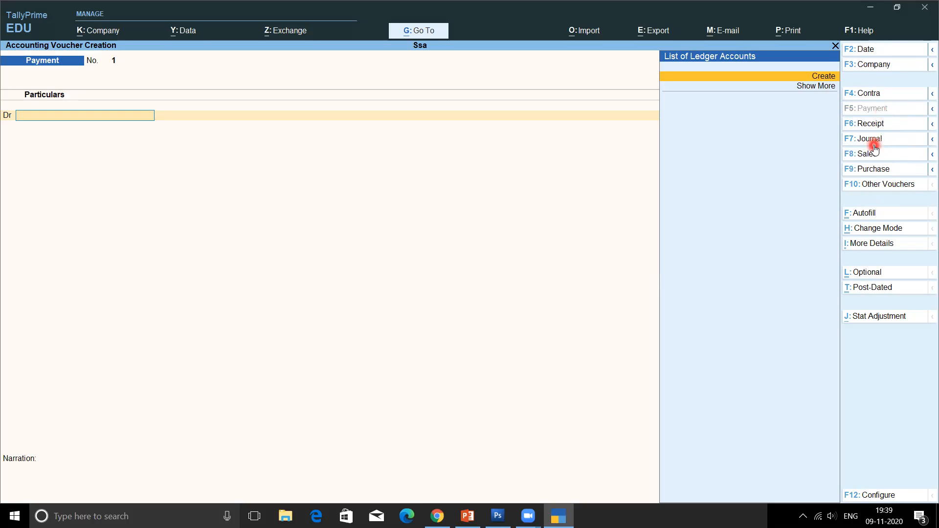
key(ctrl)
key(Escape)
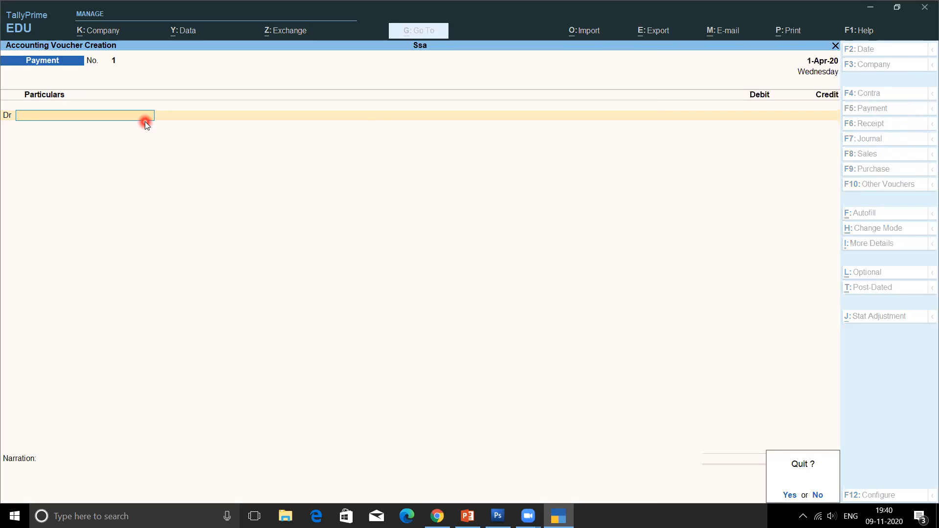
key(y)
Step: View the Day Book for the company and return to the Gateway of Tally
key(Down)
key(Return)
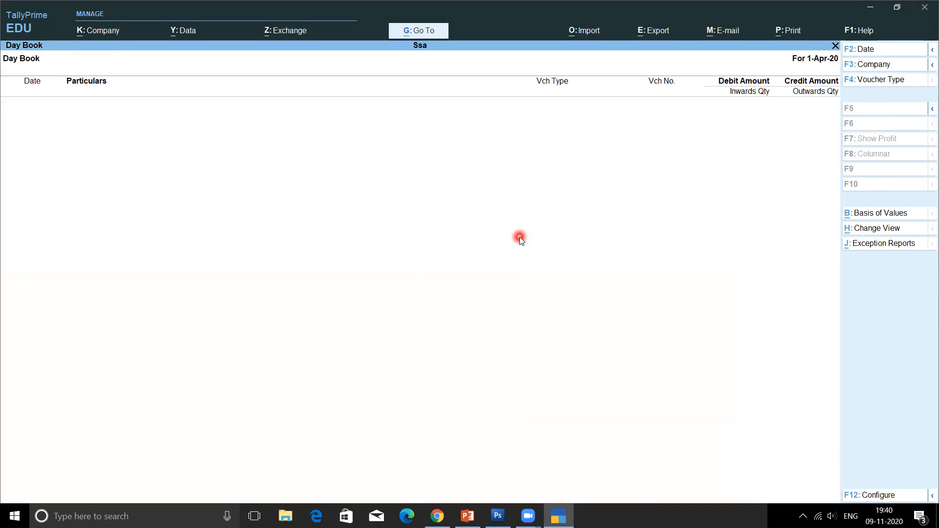
key(Escape)
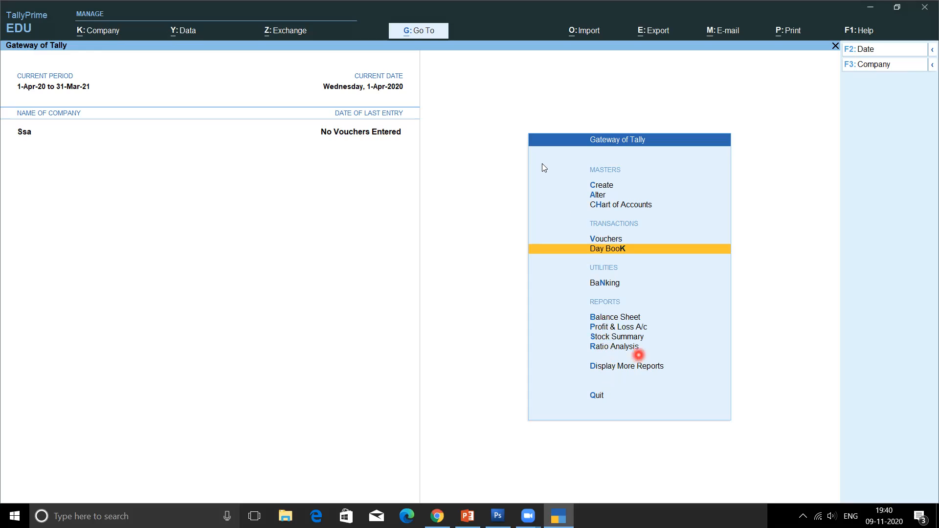
Step: Search the reports for "Pro", view the Profit & Loss A/c, and close the report
click(422, 35)
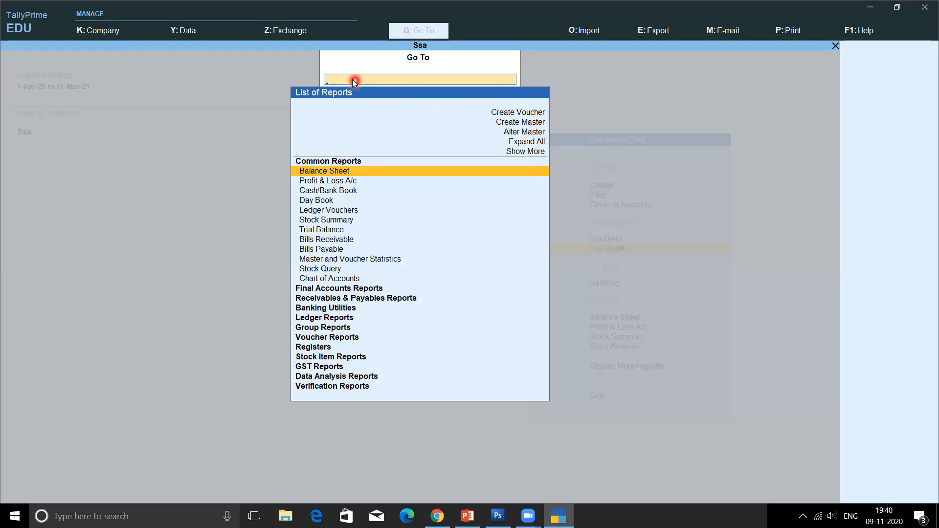
text(Pro)
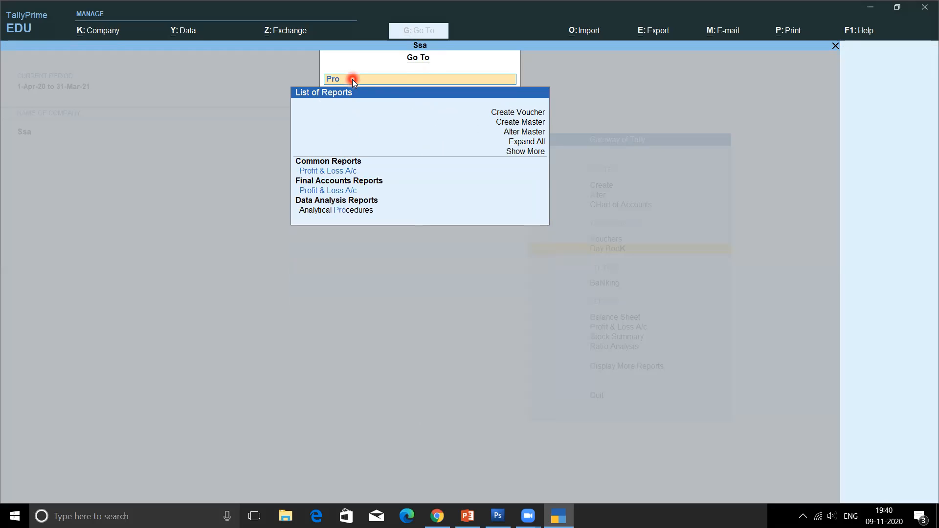
key(Return)
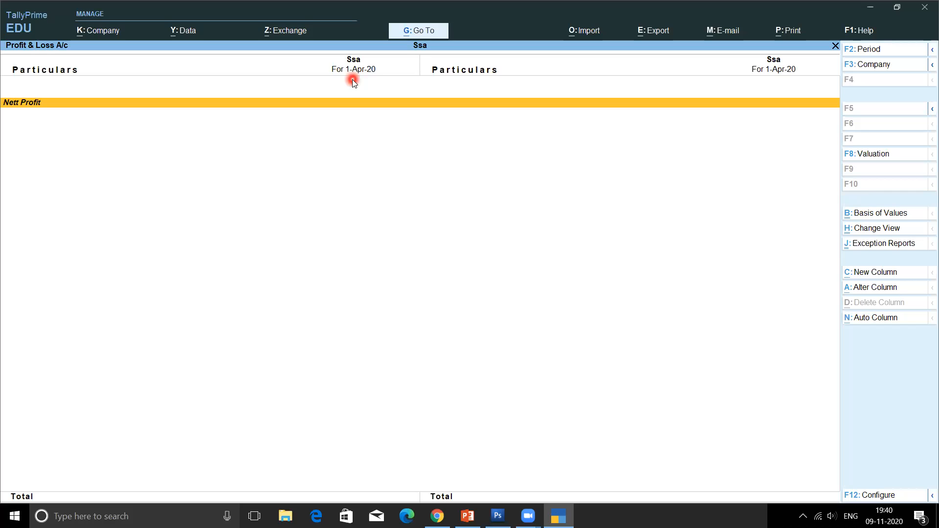
key(Escape)
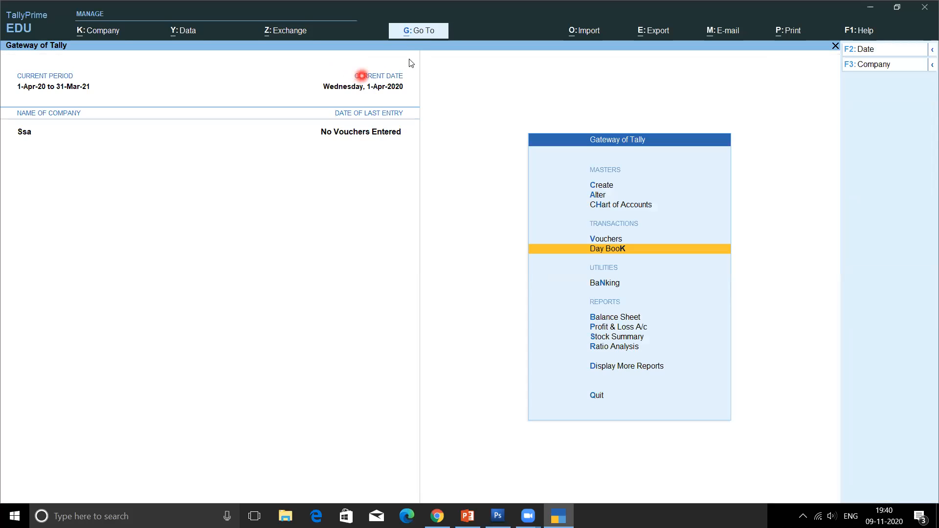
Step: Search the list of reports for "Pr", clear the search, and close the list without opening a report
click(414, 34)
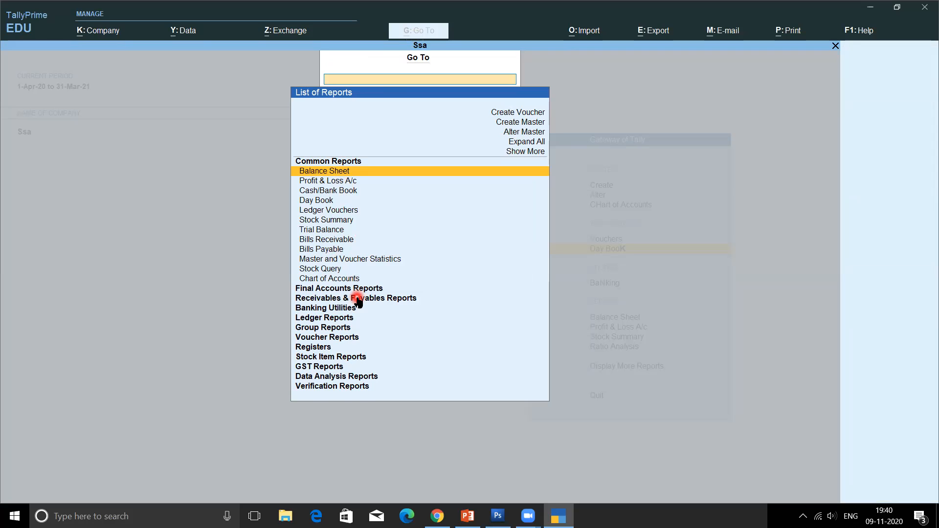
text(P)
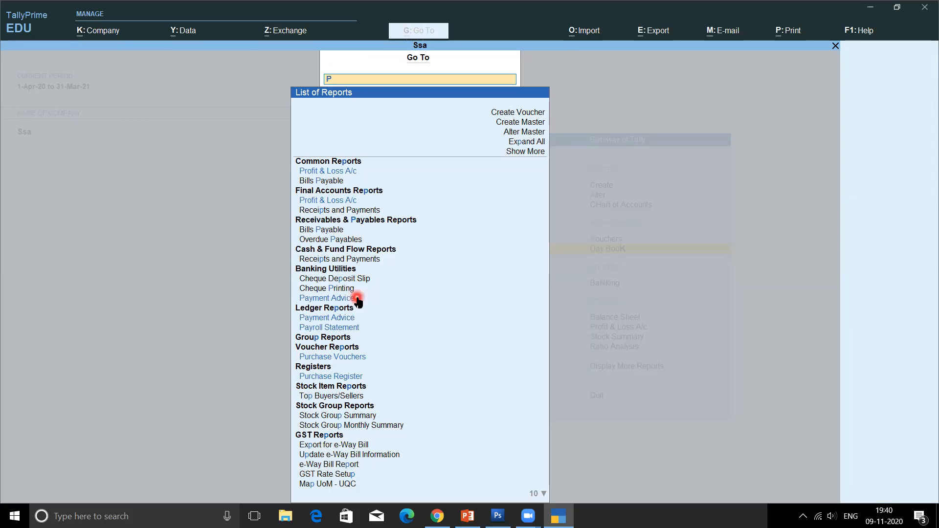
text(r)
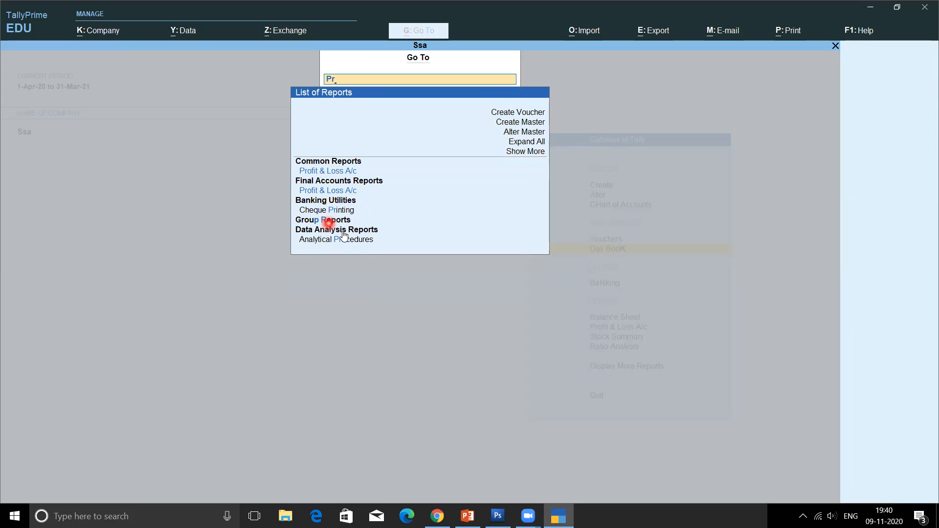
key(BackSpace)
key(BackSpace)
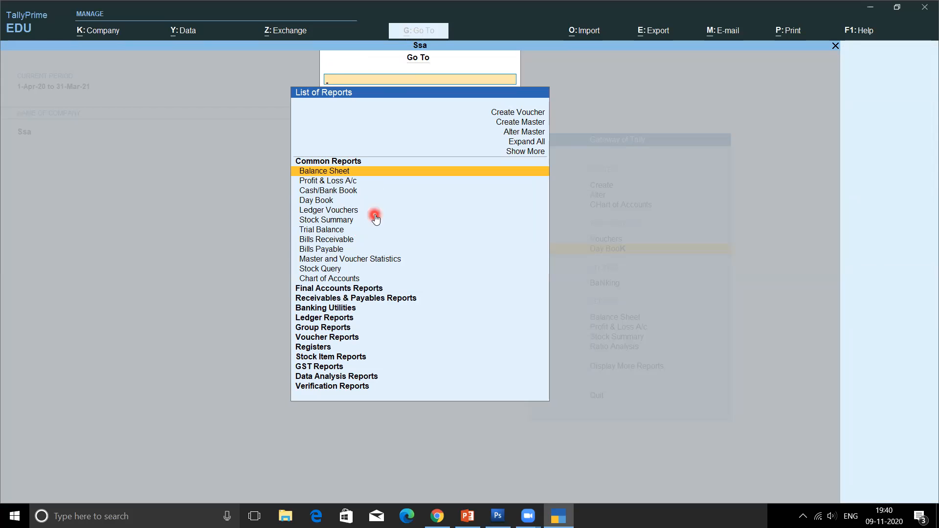
key(Escape)
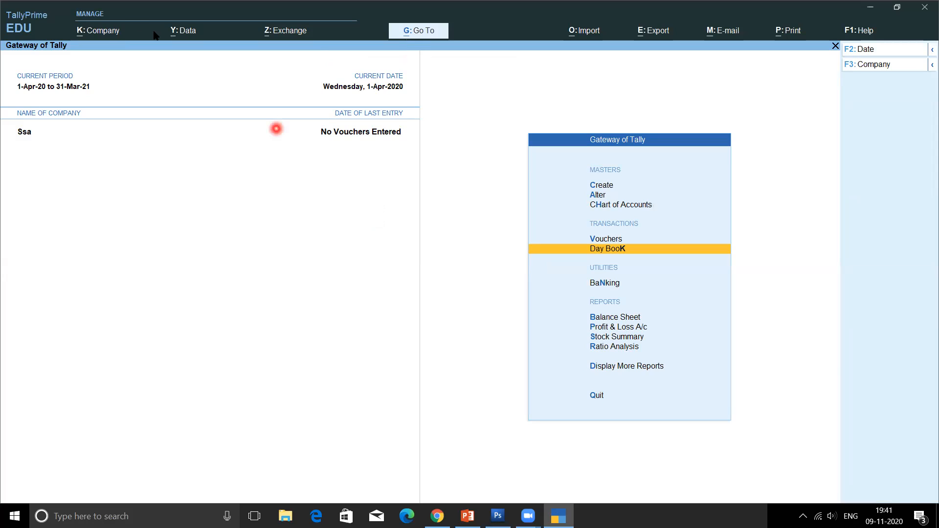
Step: Select and load the existing company Interest Calculation from the list of companies
click(104, 32)
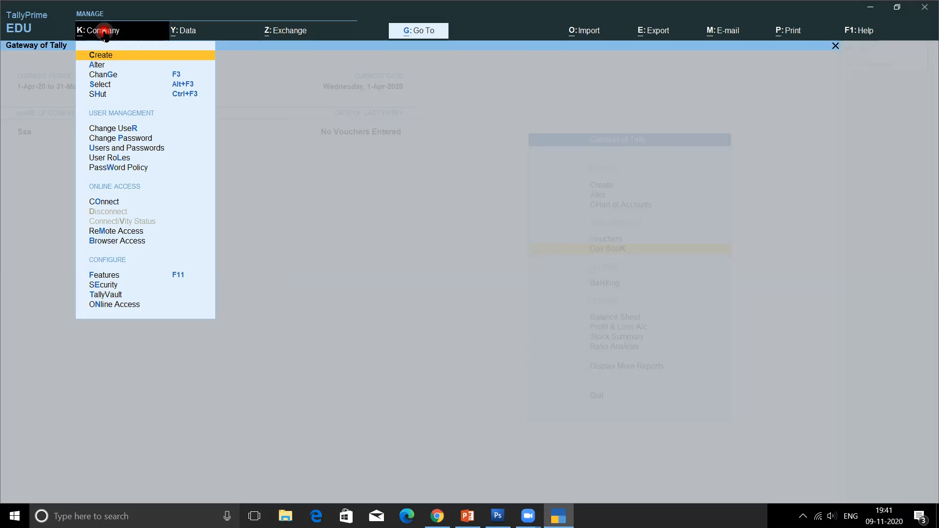
key(Down)
key(Down)
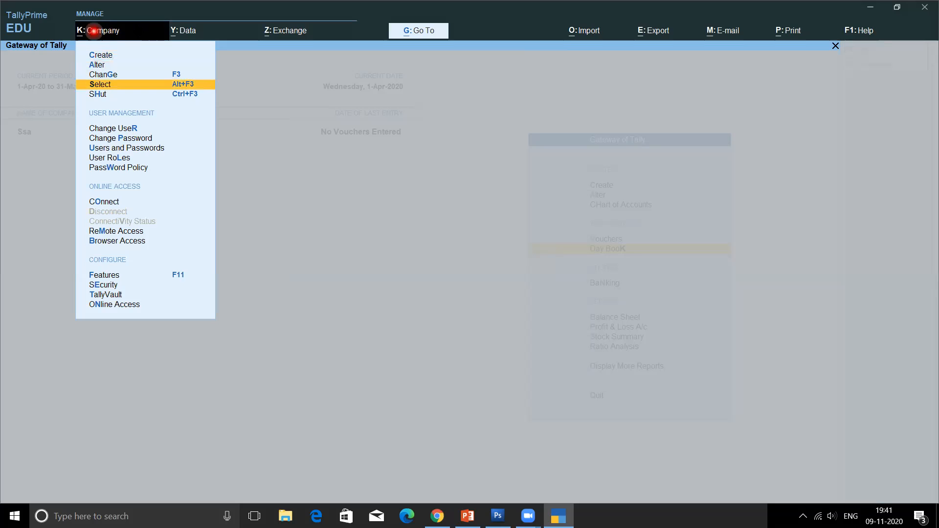
click(206, 83)
key(Down)
key(Down)
key(Down)
key(Down)
key(Down)
key(Down)
key(Down)
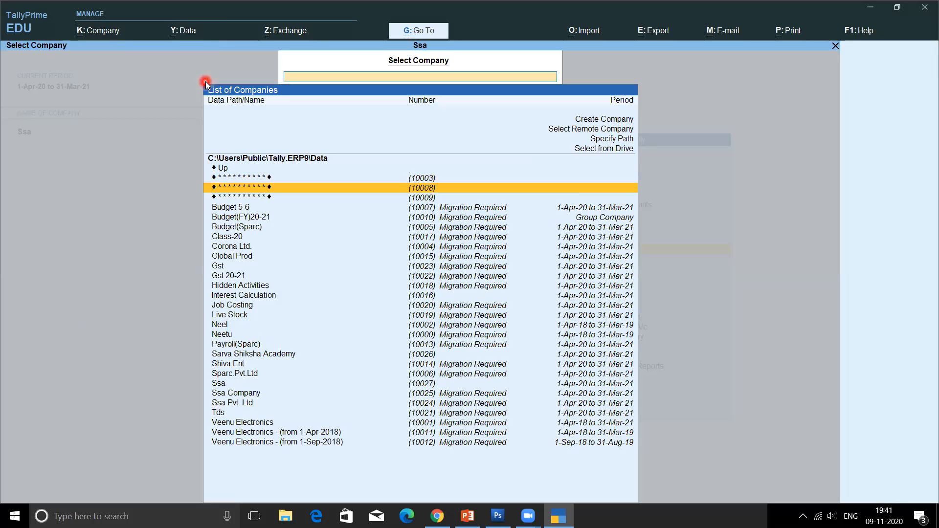
key(Down)
key(Down)
key(Down)
key(Down)
key(Down)
key(Down)
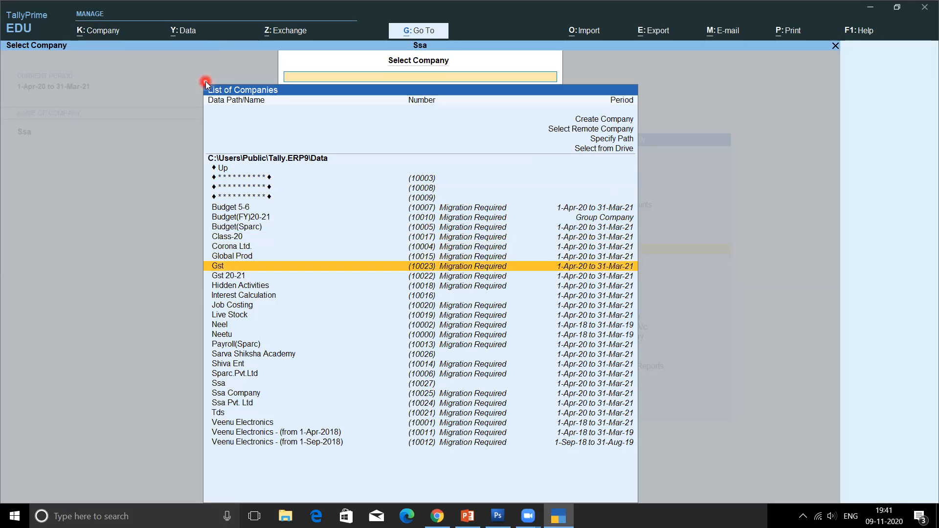
key(Up)
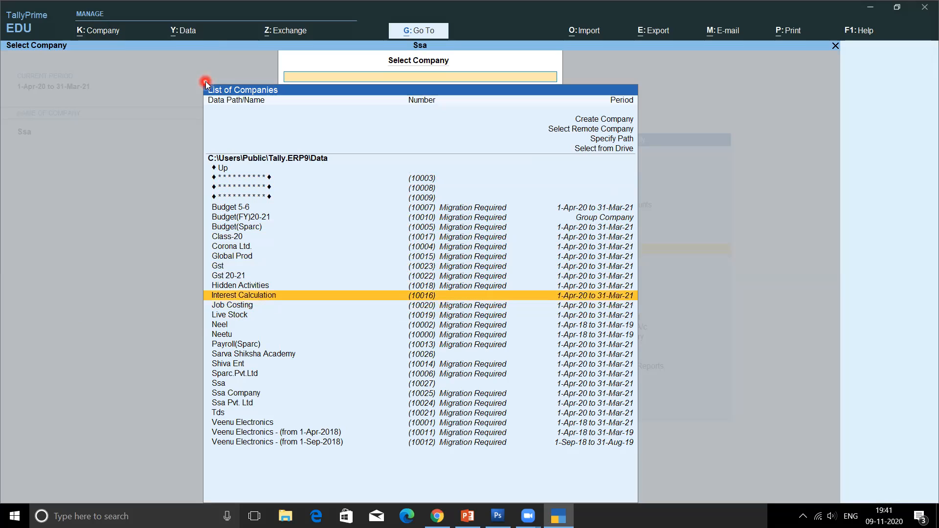
key(Return)
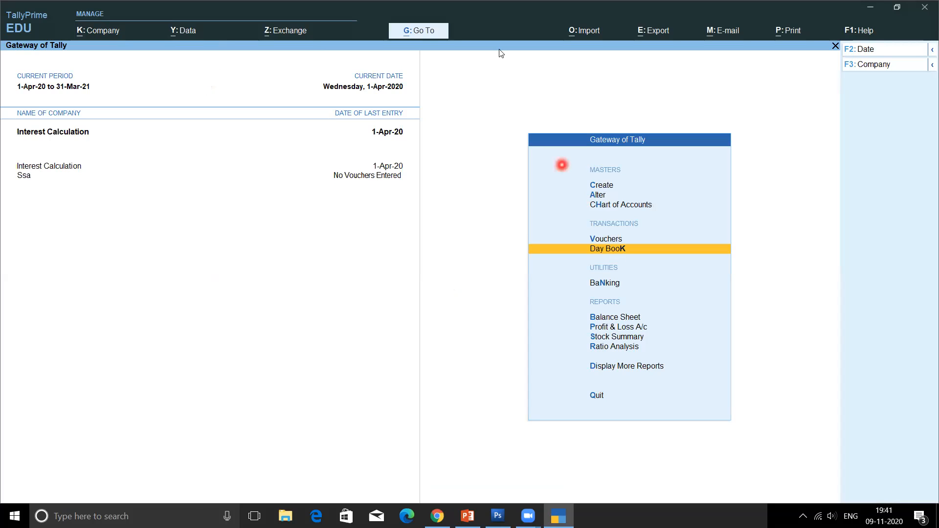
Step: Search the list of reports for "su" and for "le", clearing the search each time
click(421, 30)
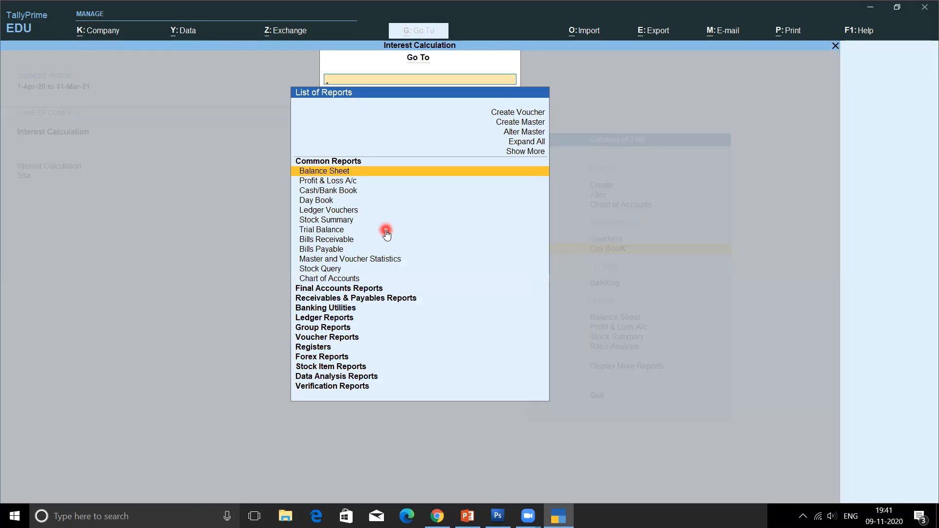
text(s)
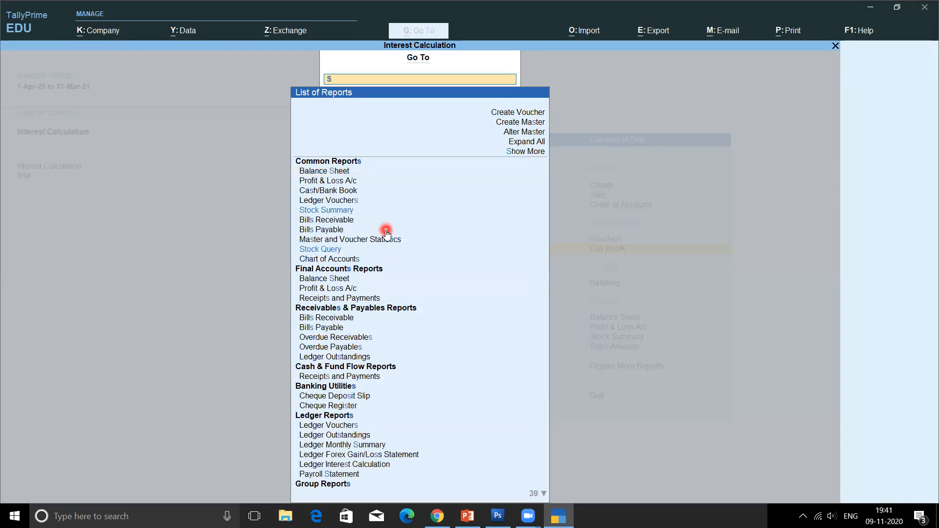
text(u)
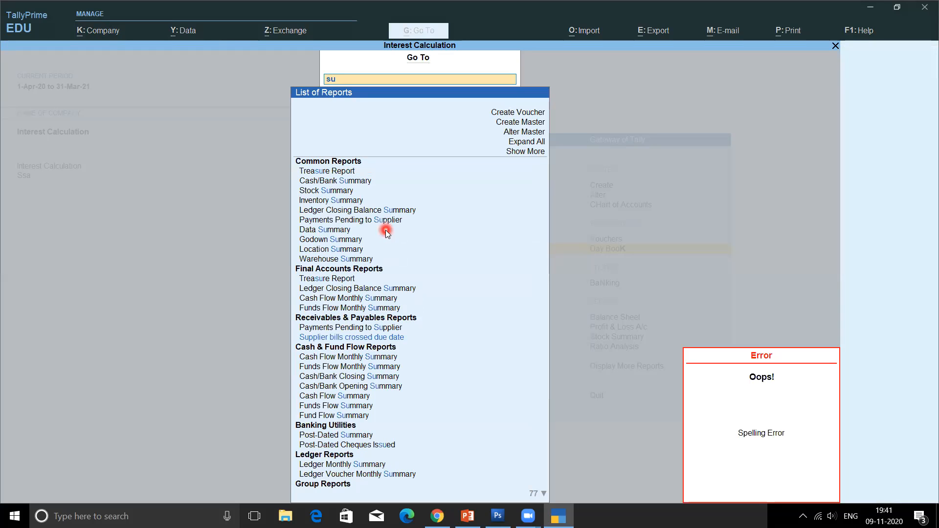
key(BackSpace)
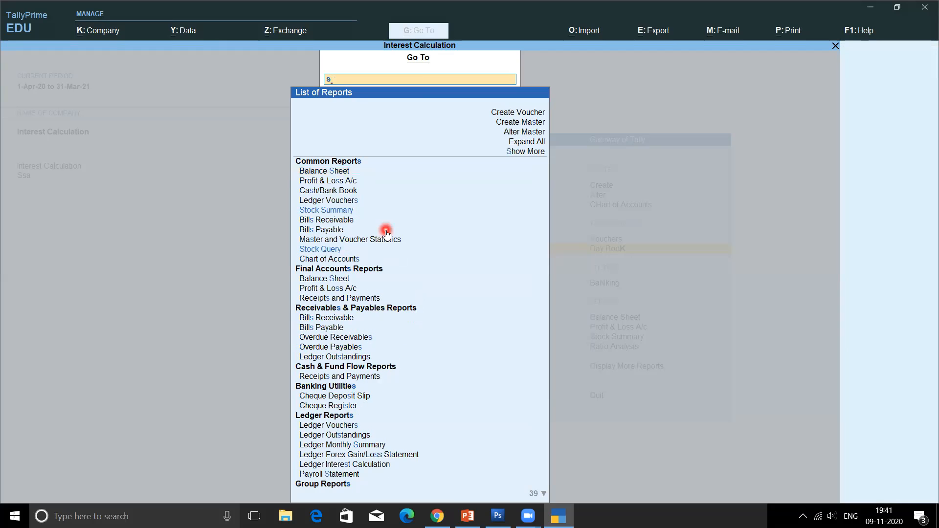
key(BackSpace)
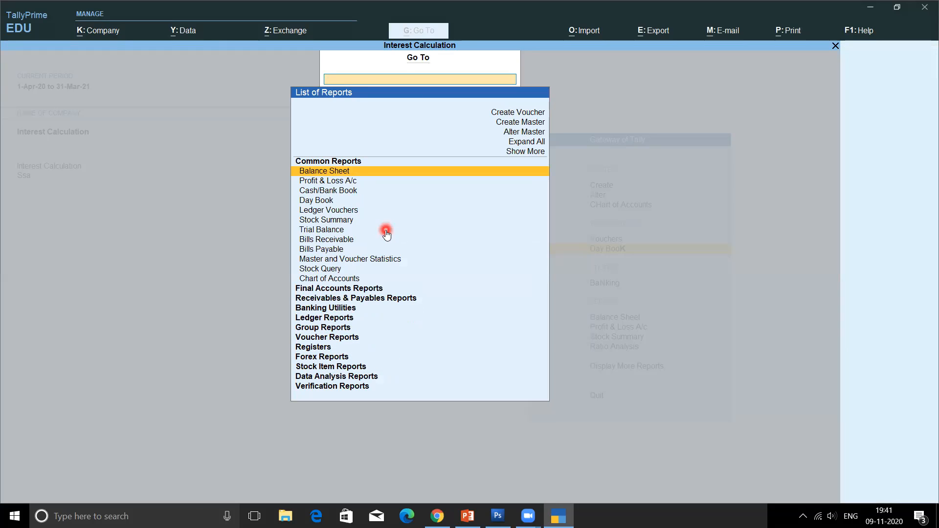
text(l)
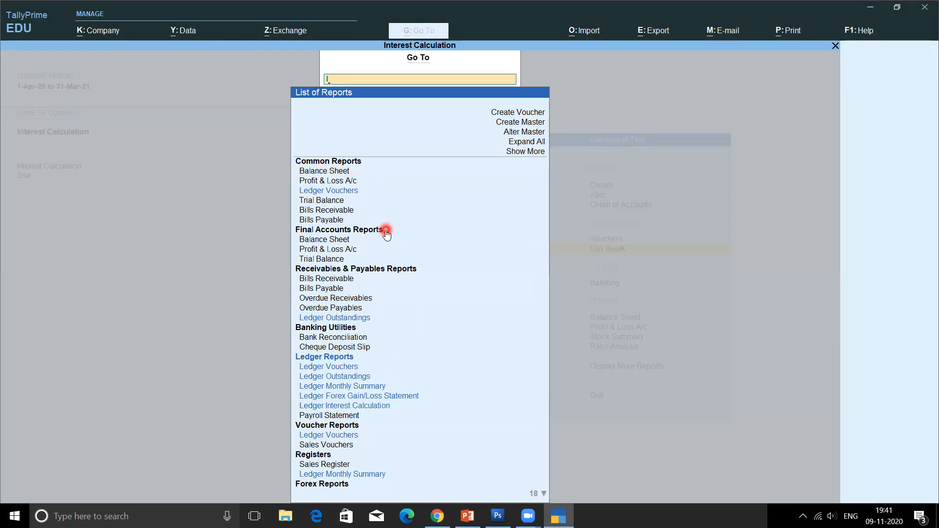
text(e)
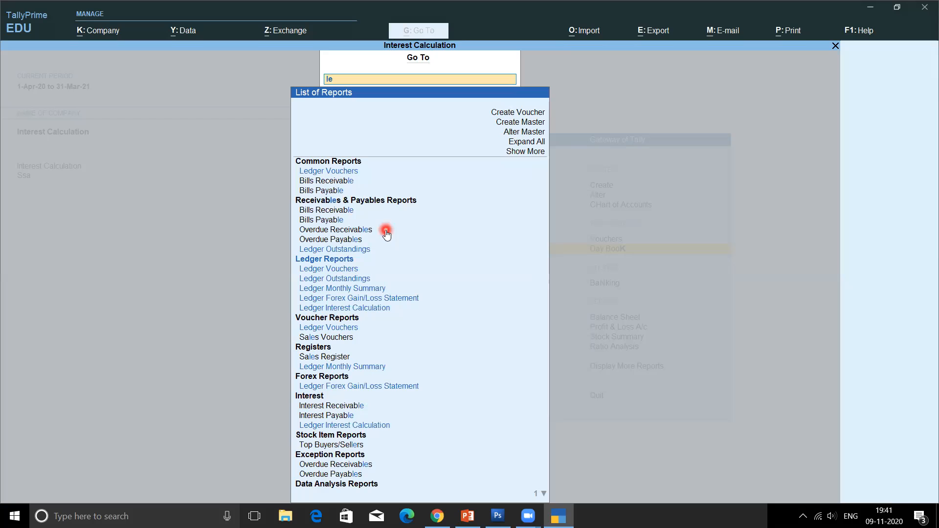
key(BackSpace)
key(BackSpace)
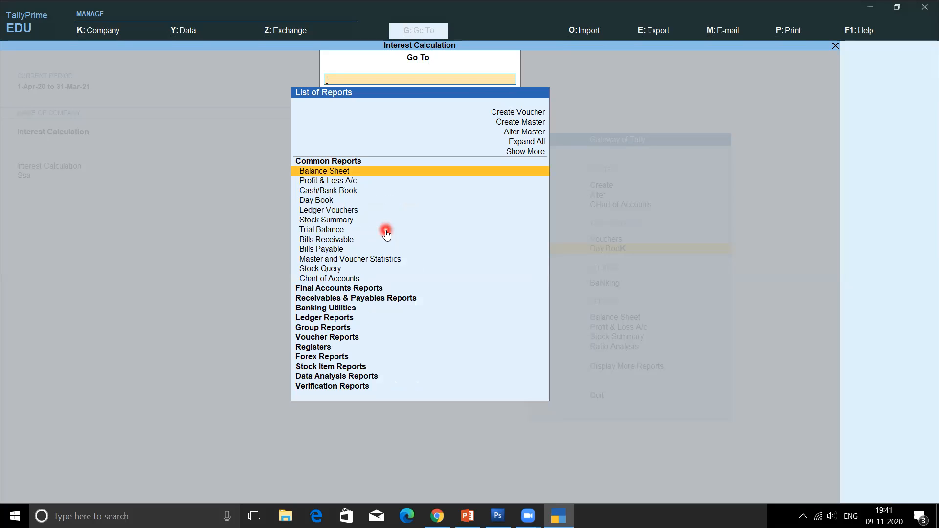
Step: Repeat and clear the "su" report search, view the Day Book for Interest Calculation instead, and return to the Gateway of Tally
text(su)
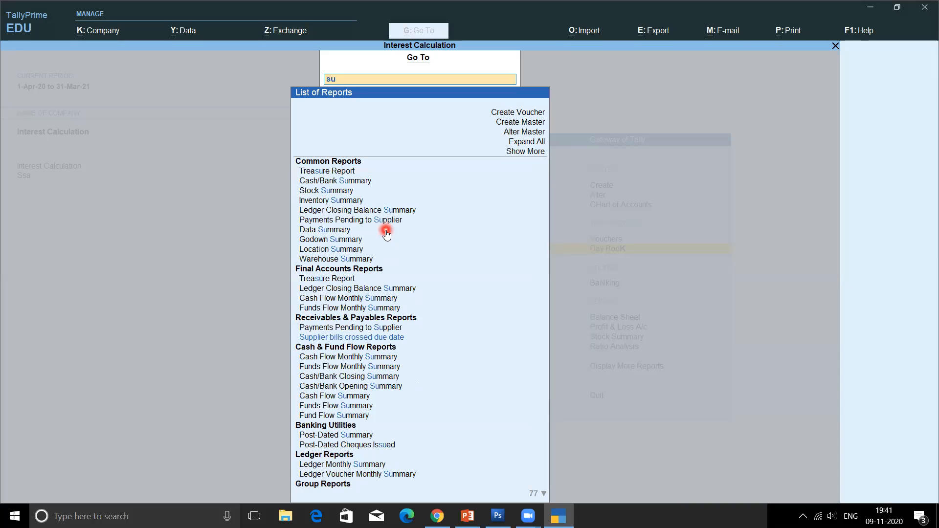
key(BackSpace)
key(BackSpace)
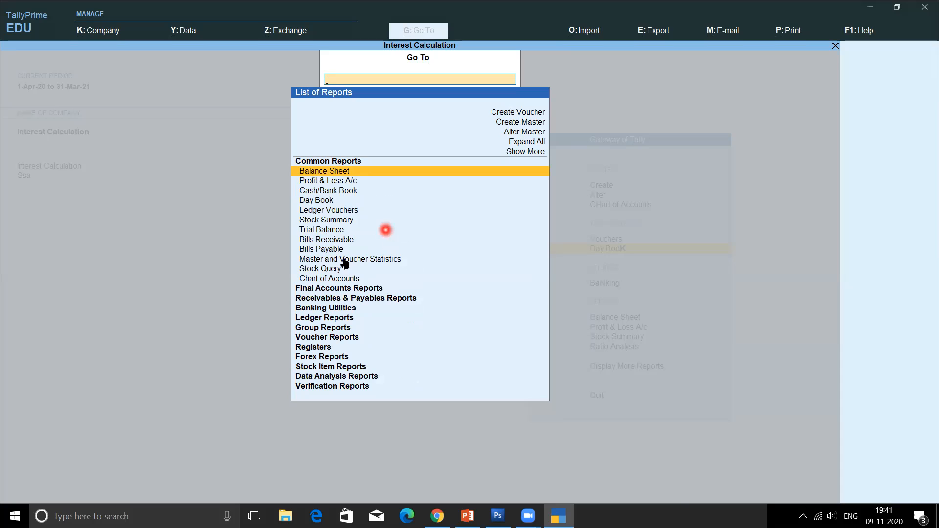
click(320, 202)
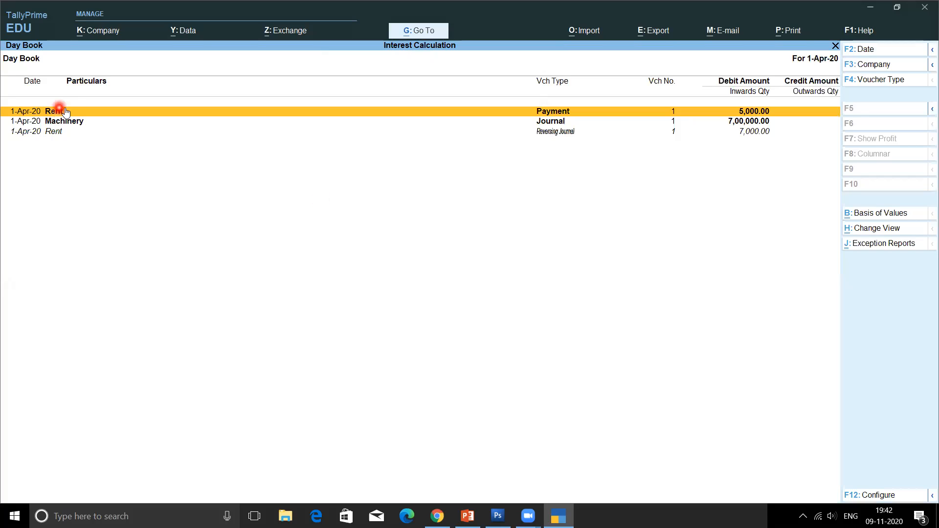
key(Escape)
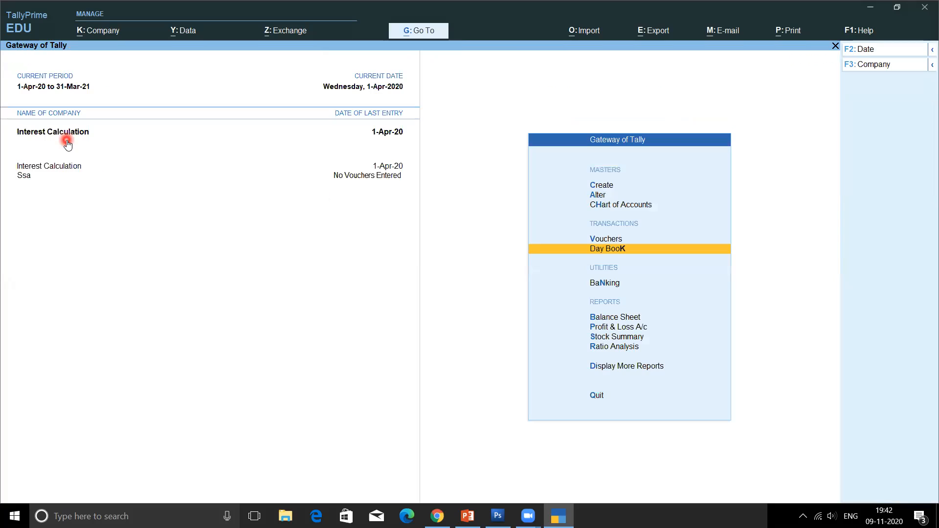
Step: Search the list of reports for "ren" and clear the search without opening a report
click(398, 37)
text(R)
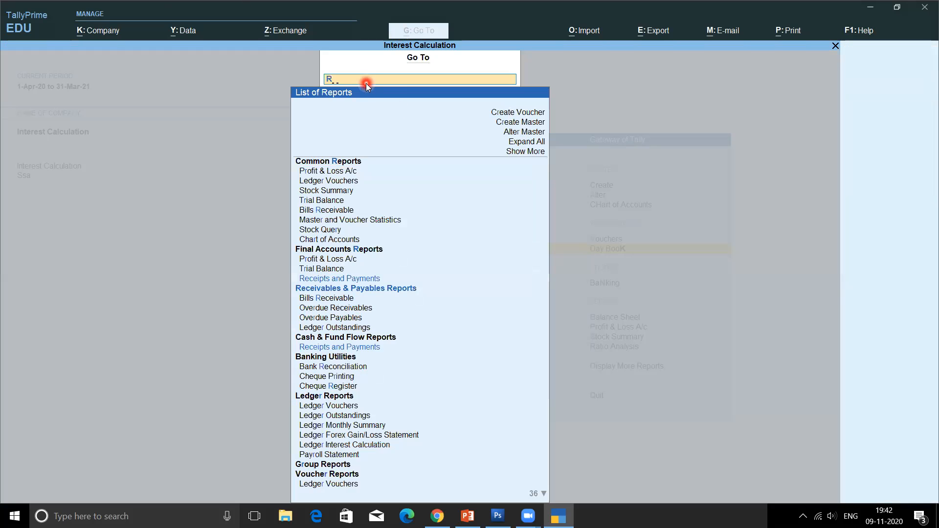
text(en)
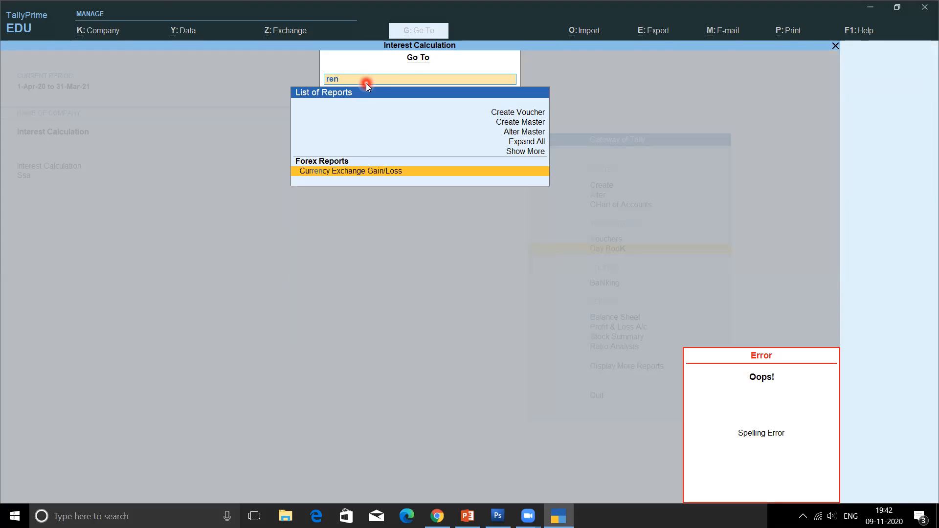
key(BackSpace)
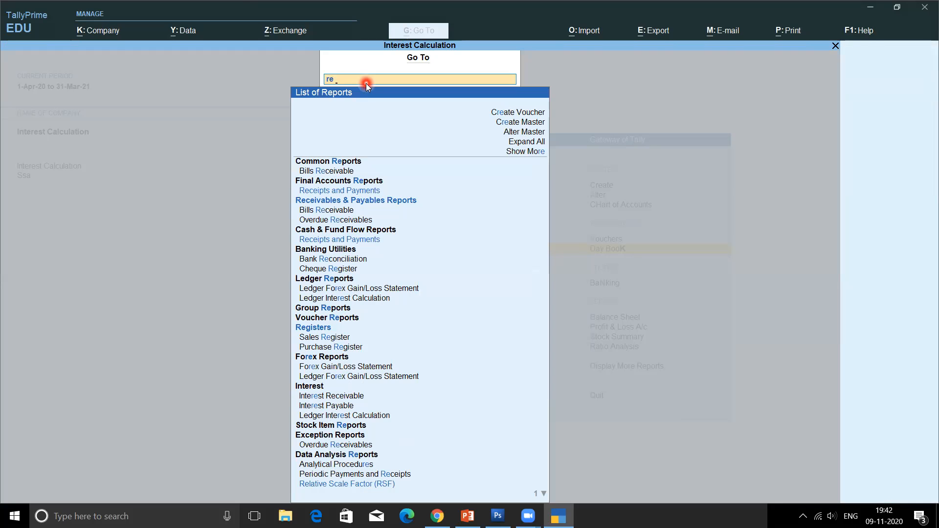
key(BackSpace)
key(BackSpace)
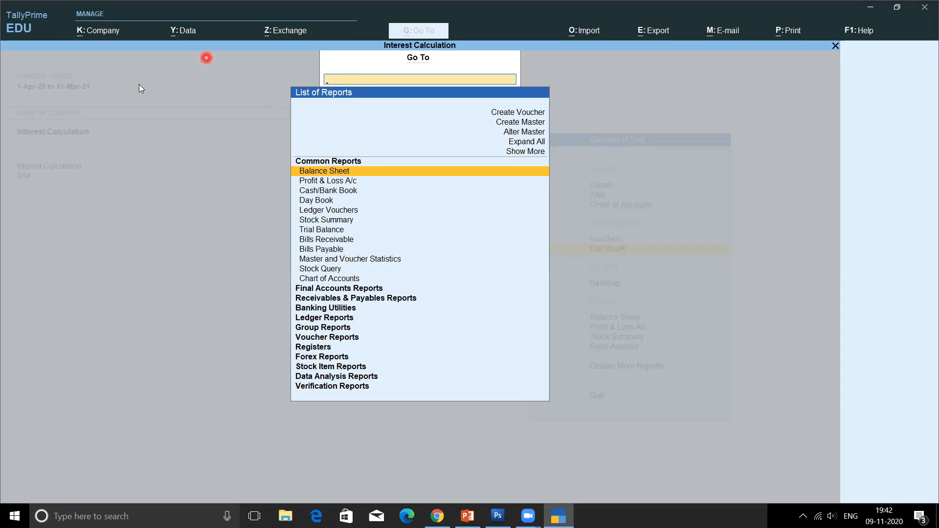
Step: Examine the available Data, Exchange, Import, Export, E-mail, Print, Help and Company options without choosing any of them
click(189, 29)
click(208, 81)
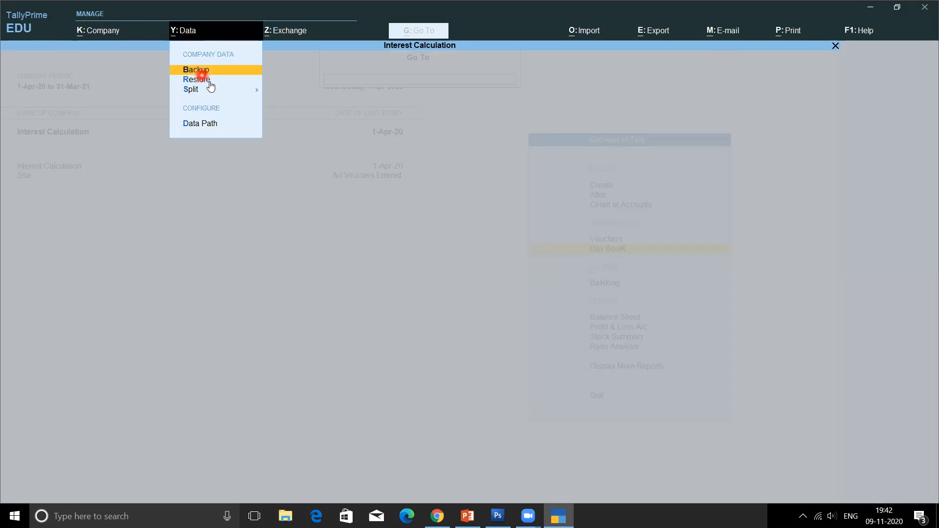
click(293, 32)
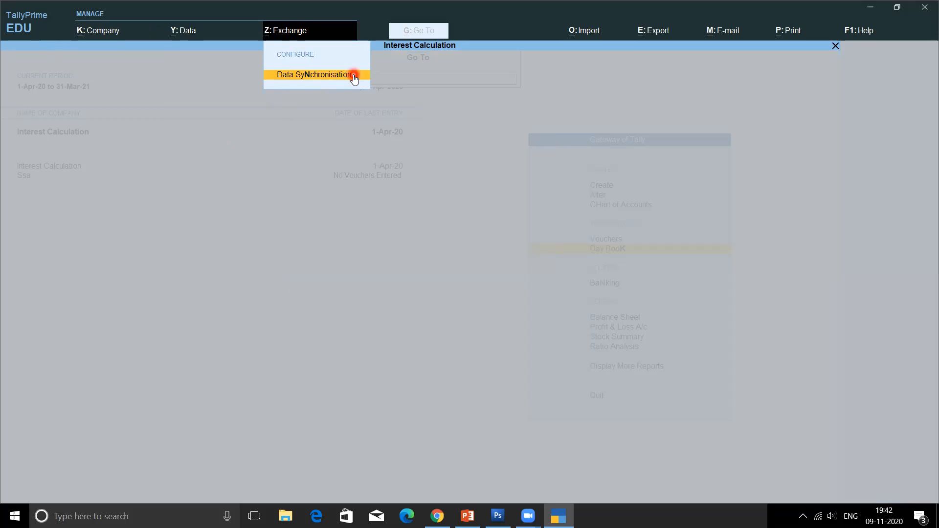
click(586, 37)
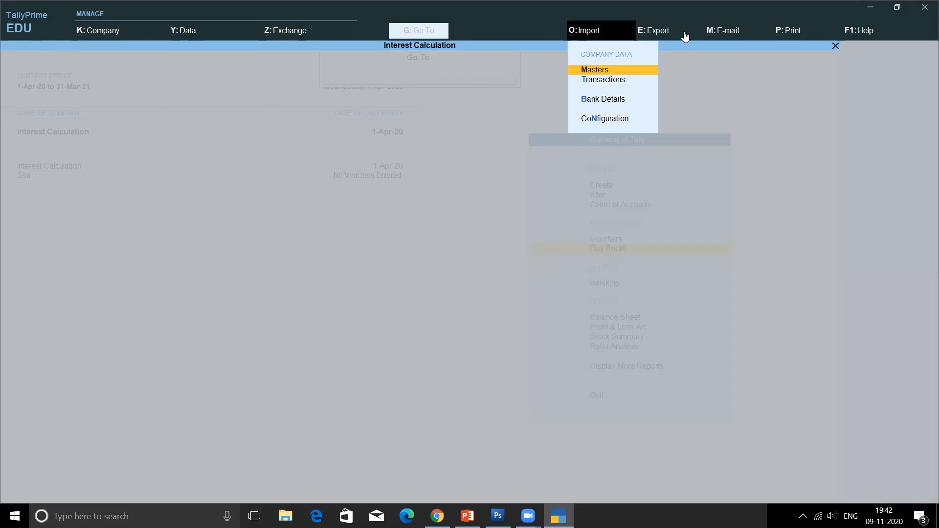
click(653, 30)
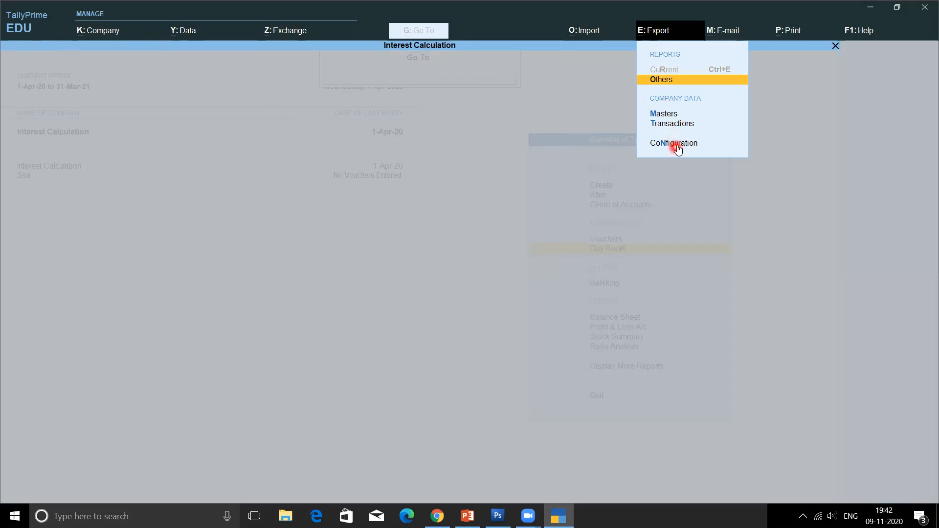
click(730, 31)
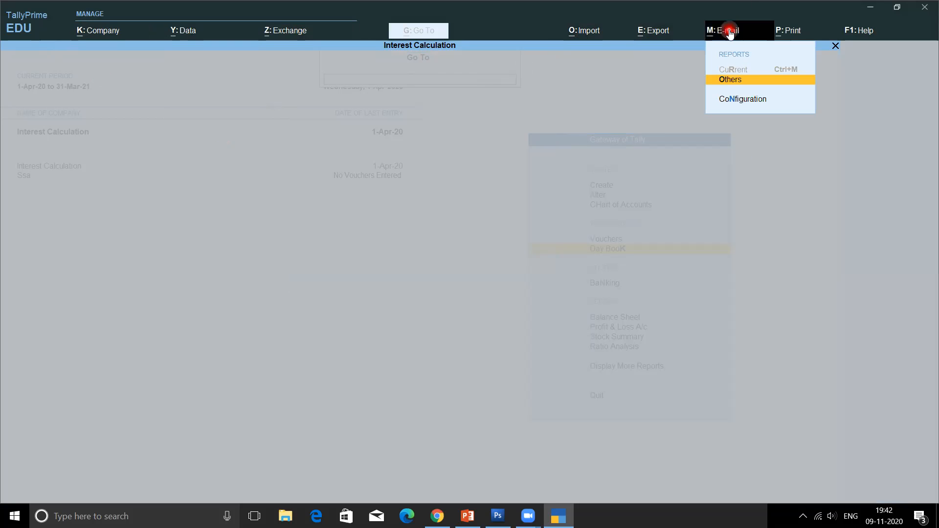
click(790, 32)
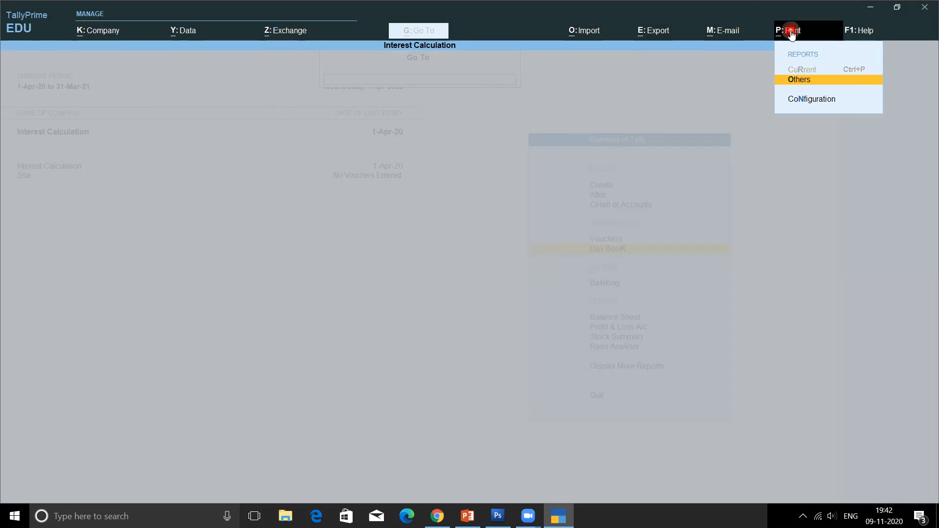
click(861, 31)
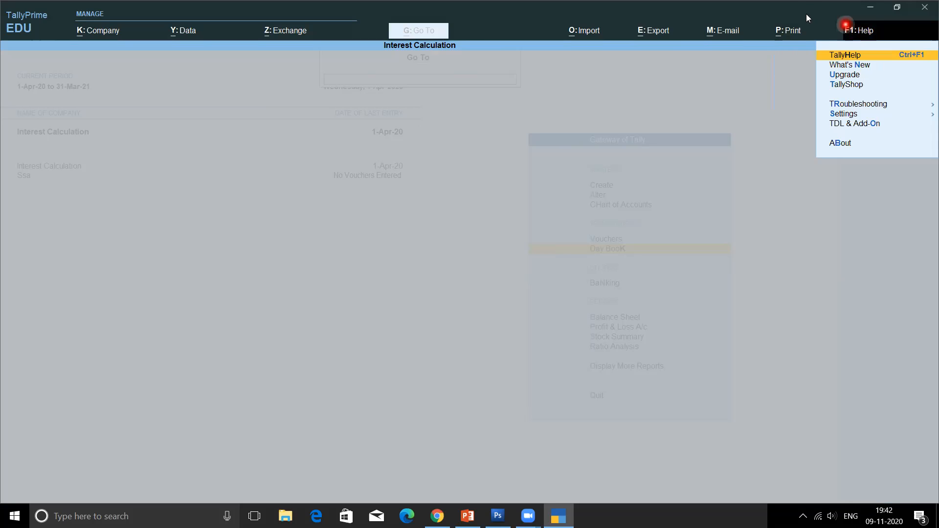
click(797, 31)
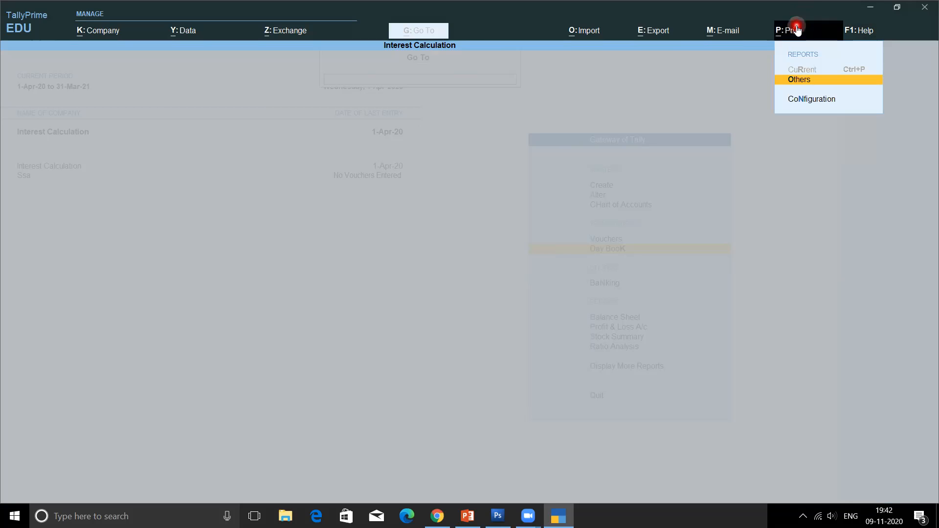
click(860, 30)
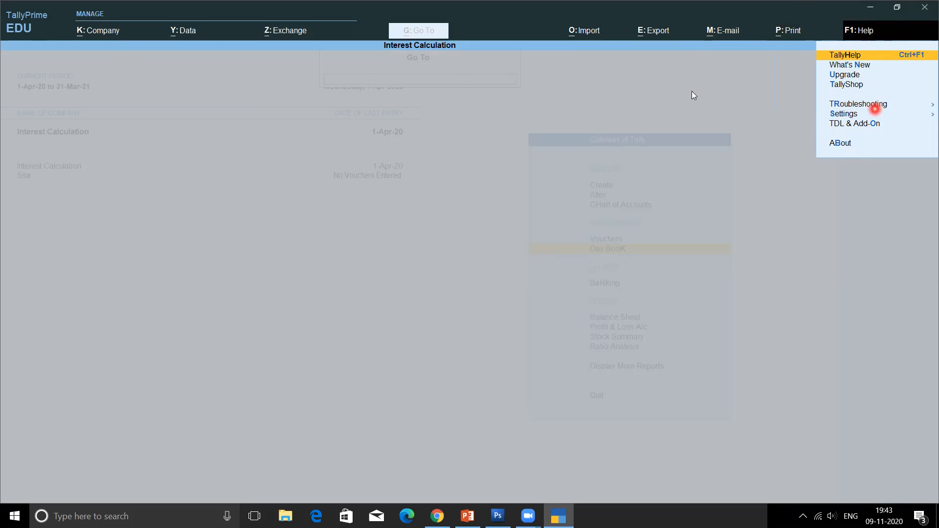
click(97, 32)
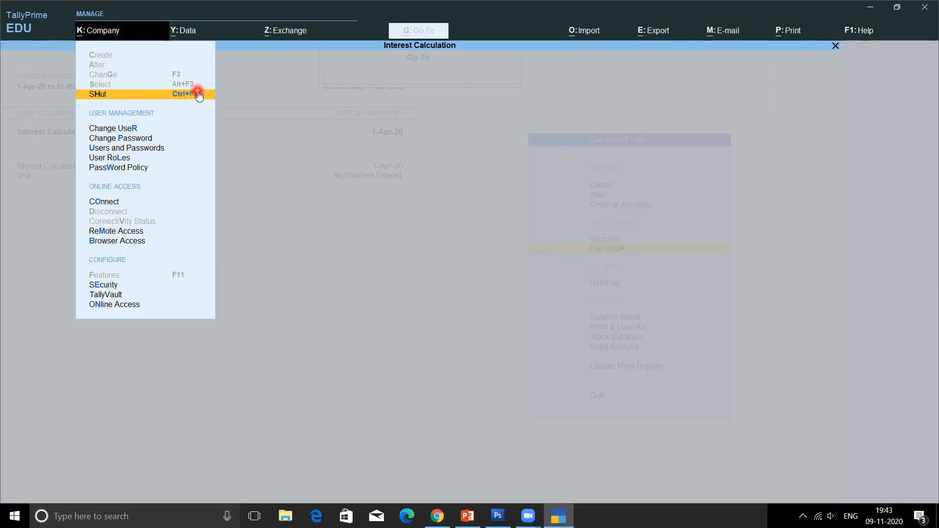
click(37, 29)
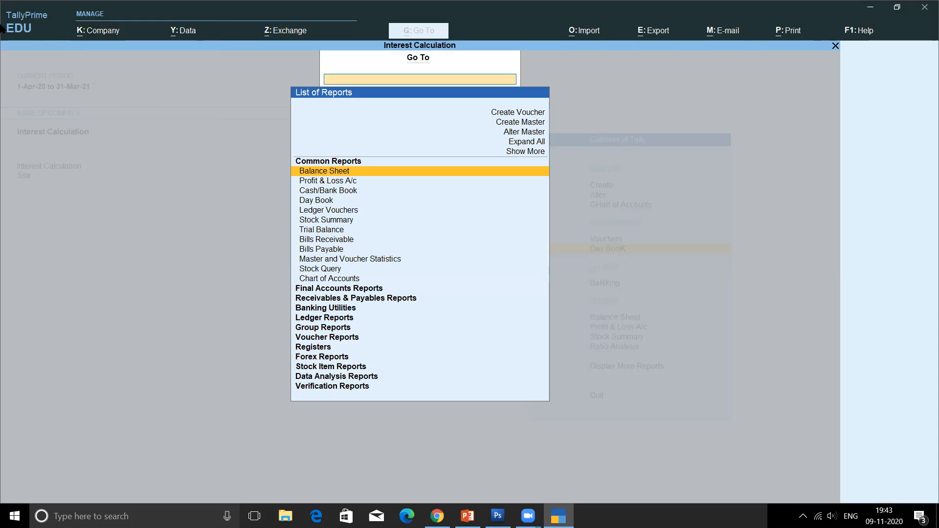
Step: View the license information for the installed edition
click(17, 22)
click(20, 27)
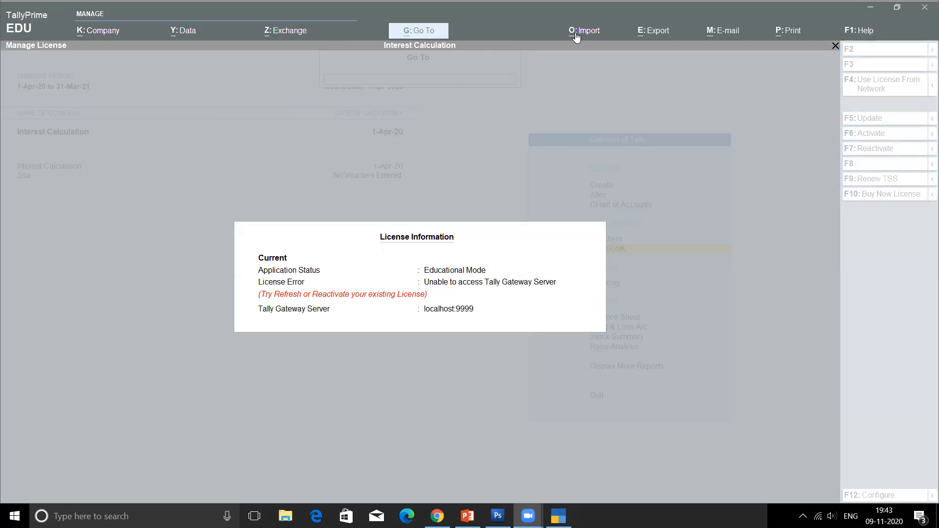
click(384, 164)
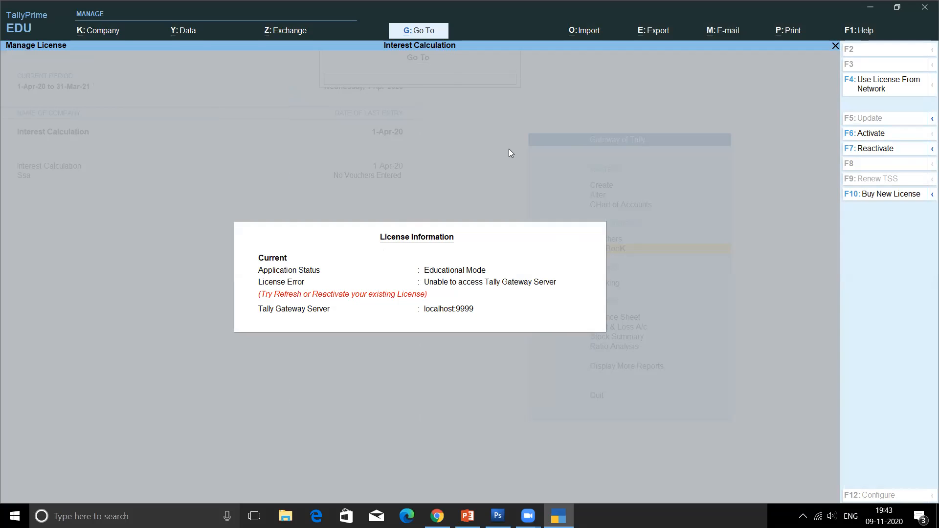
click(42, 132)
click(429, 441)
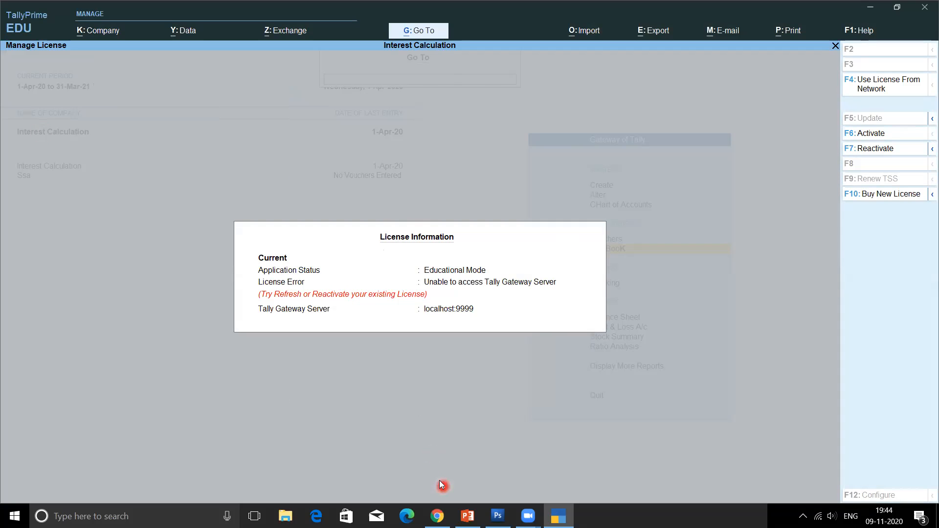